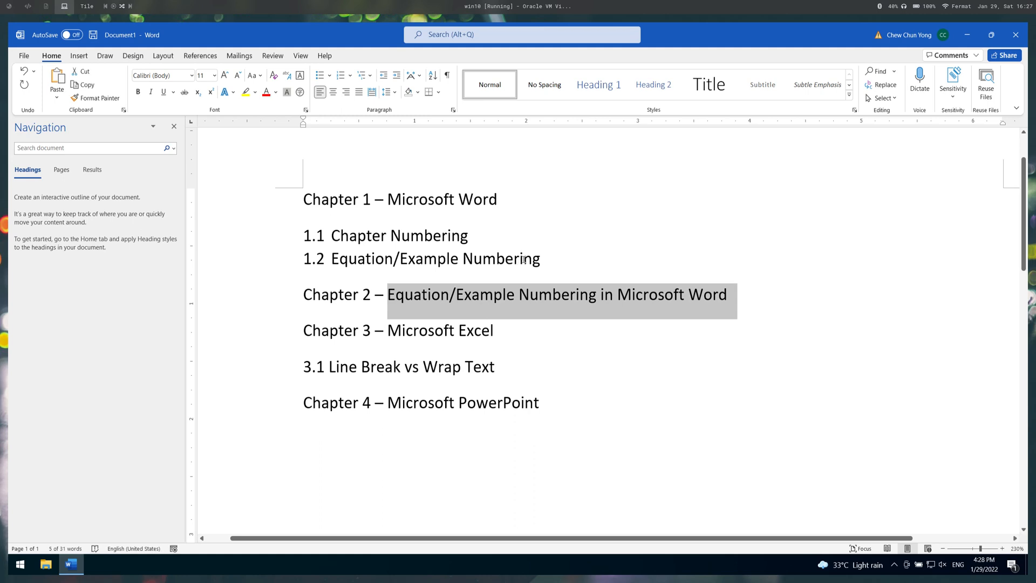
- Delete the whole "Chapter 2 – Equation/Example Numbering in Microsoft Word" line
{"action": "left_click", "coordinate": [720, 301]}
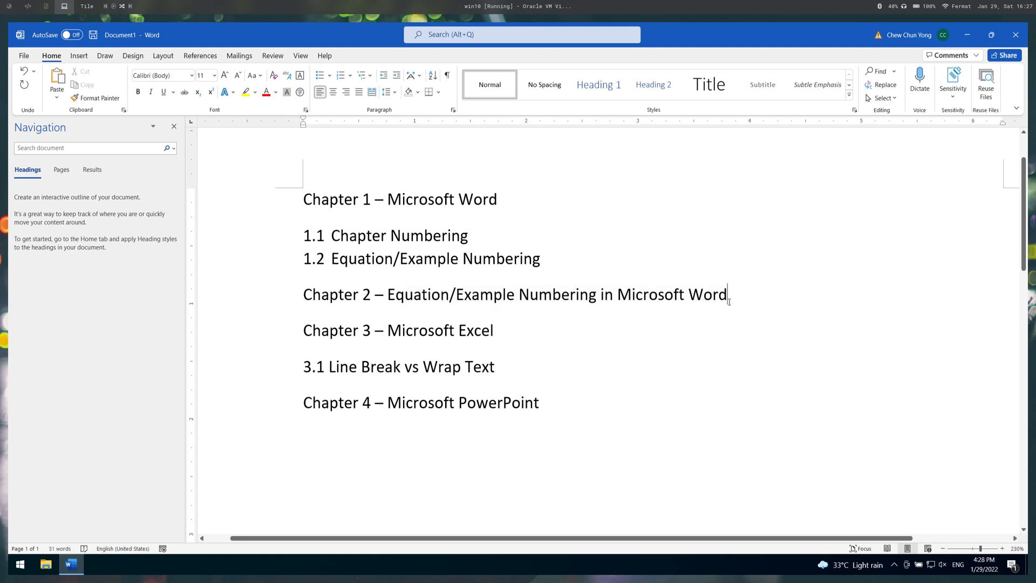
{"action": "key", "text": "shift+Home"}
{"action": "key", "text": "Delete"}
{"action": "key", "text": "Delete"}
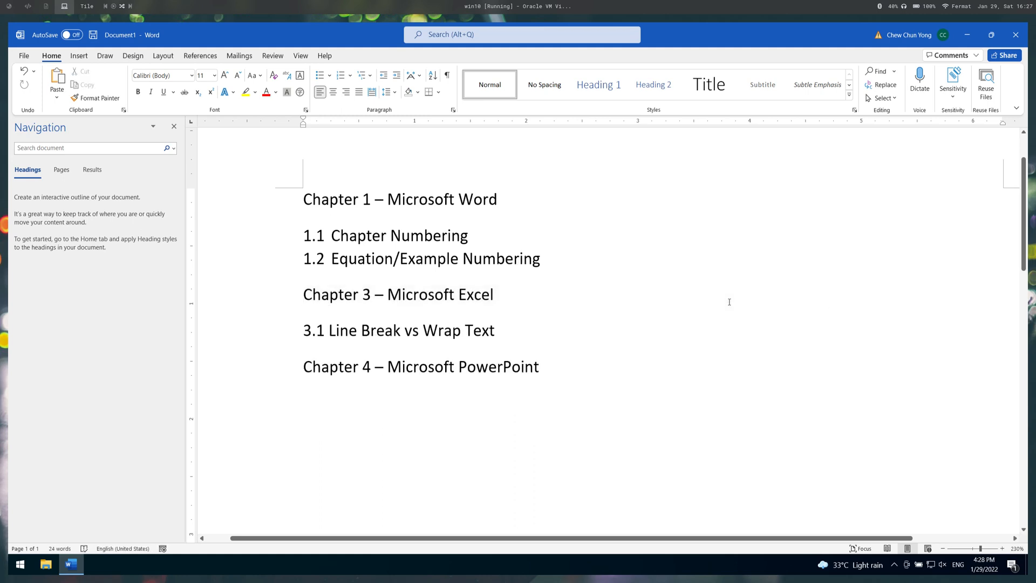
- Renumber the Microsoft Excel chapter as 2, its Line Break section as 2.1, and the Microsoft PowerPoint chapter as 3
{"action": "key", "text": "shift+Right"}
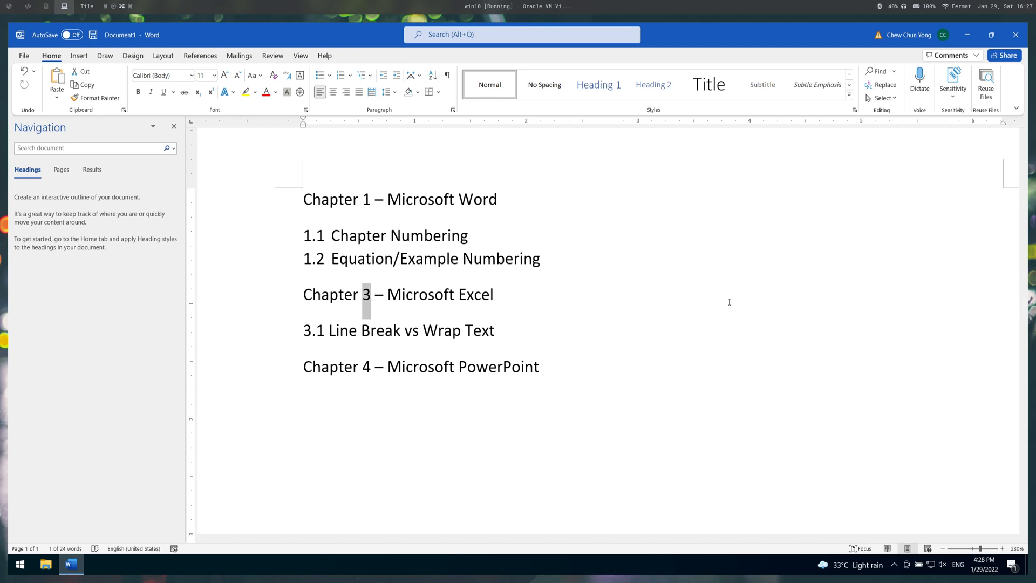
{"action": "type", "text": "2"}
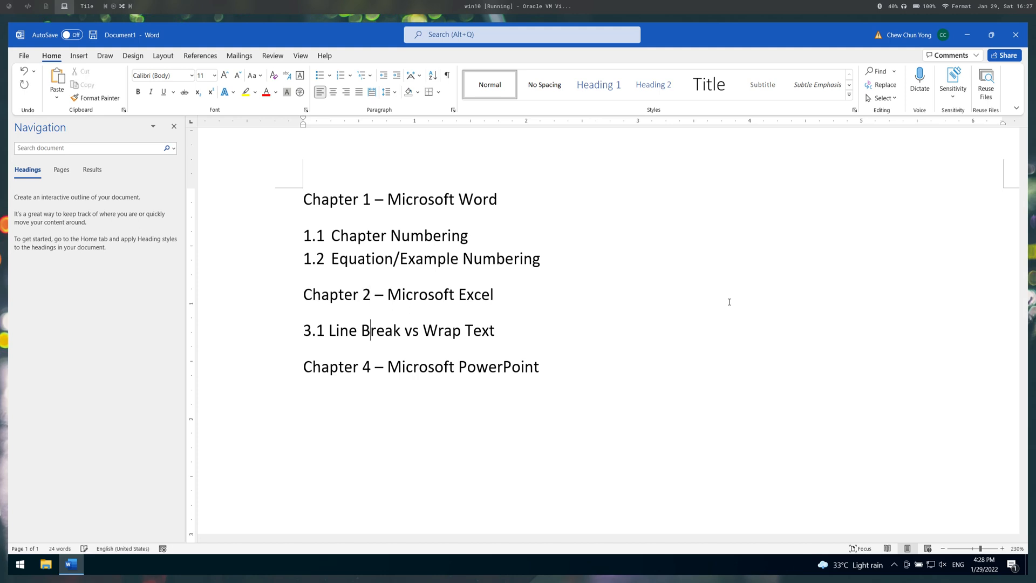
{"action": "key", "text": "Home"}
{"action": "key", "text": "Delete"}
{"action": "type", "text": "2"}
{"action": "key", "text": "ctrl+Right"}
{"action": "type", "text": "3"}
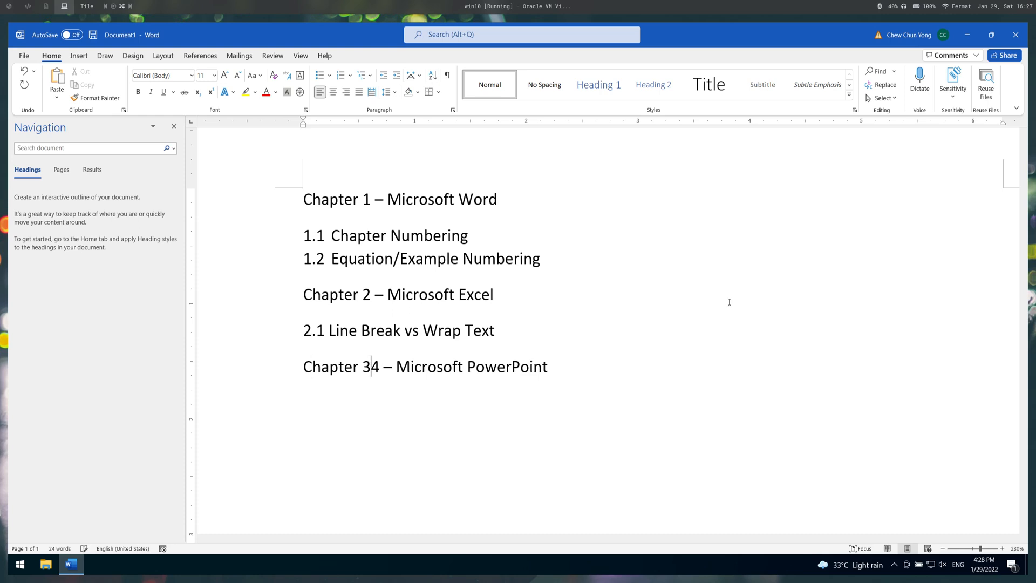
{"action": "key", "text": "Delete"}
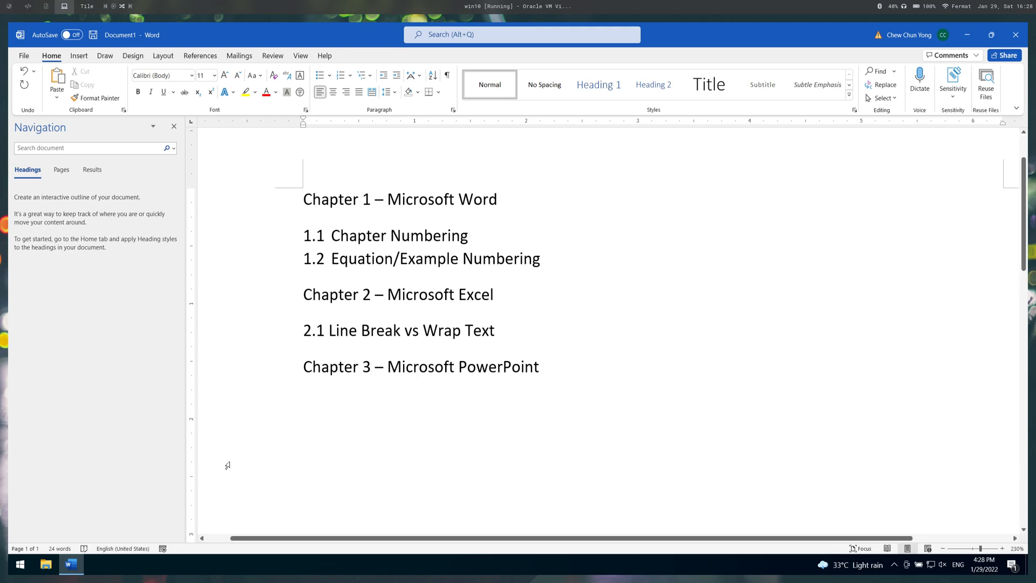
- Start defining a new multilevel list
{"action": "key", "text": "super+plus"}
{"action": "key", "text": "super+plus"}
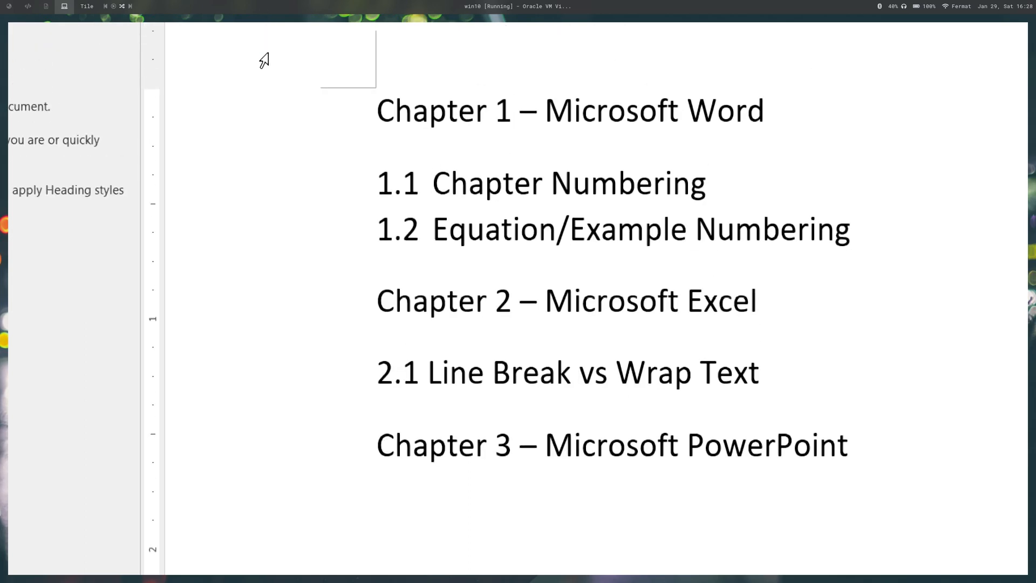
{"action": "key", "text": "super+minus"}
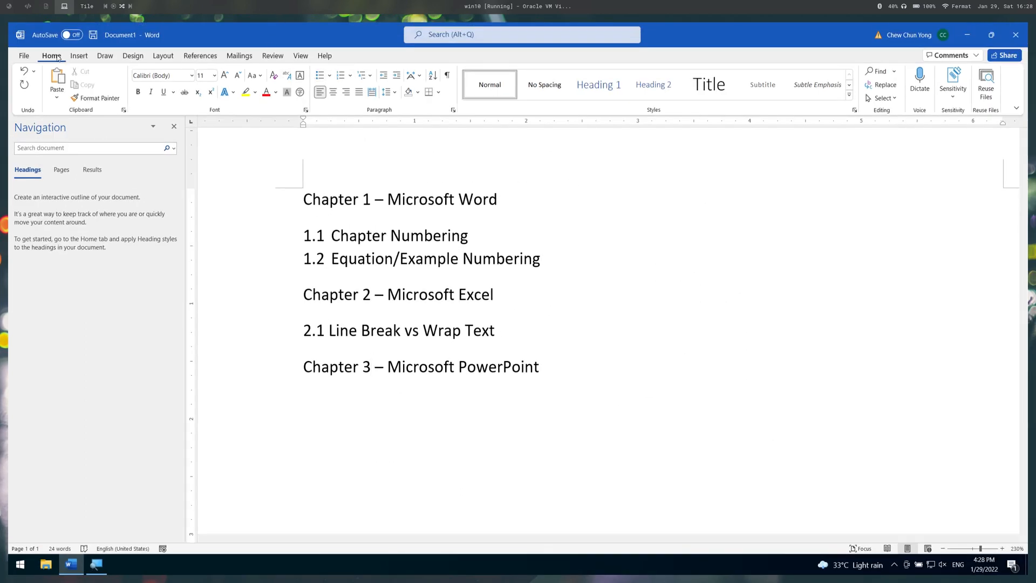
{"action": "left_click", "coordinate": [329, 76]}
{"action": "left_click", "coordinate": [370, 81]}
{"action": "left_click", "coordinate": [371, 81]}
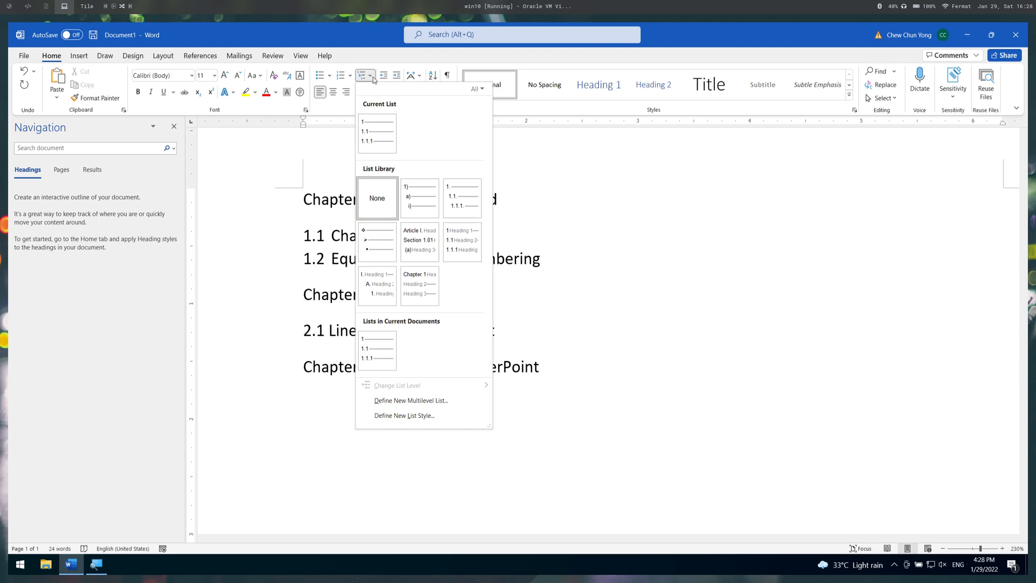
{"action": "key", "text": "super+plus"}
{"action": "key", "text": "super+plus"}
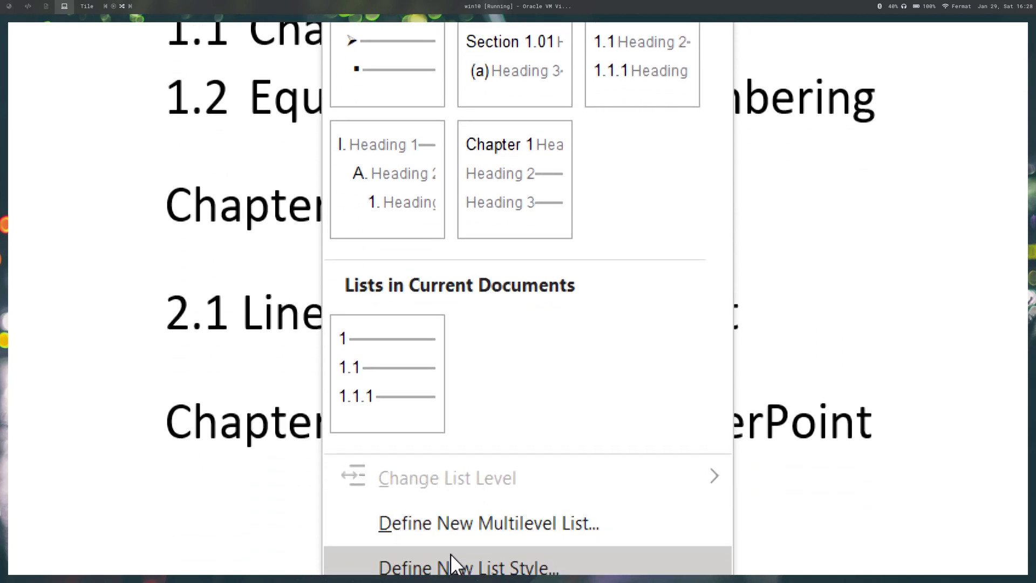
{"action": "left_click", "coordinate": [457, 501]}
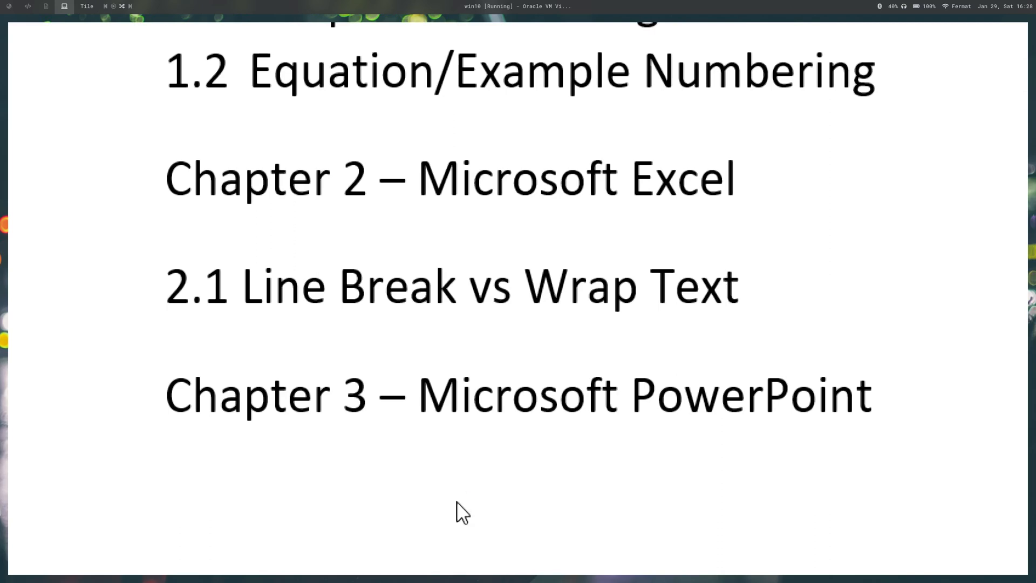
- Set the level 1 number format to "Chapter 1", without the closing parenthesis
{"action": "key", "text": "super+minus"}
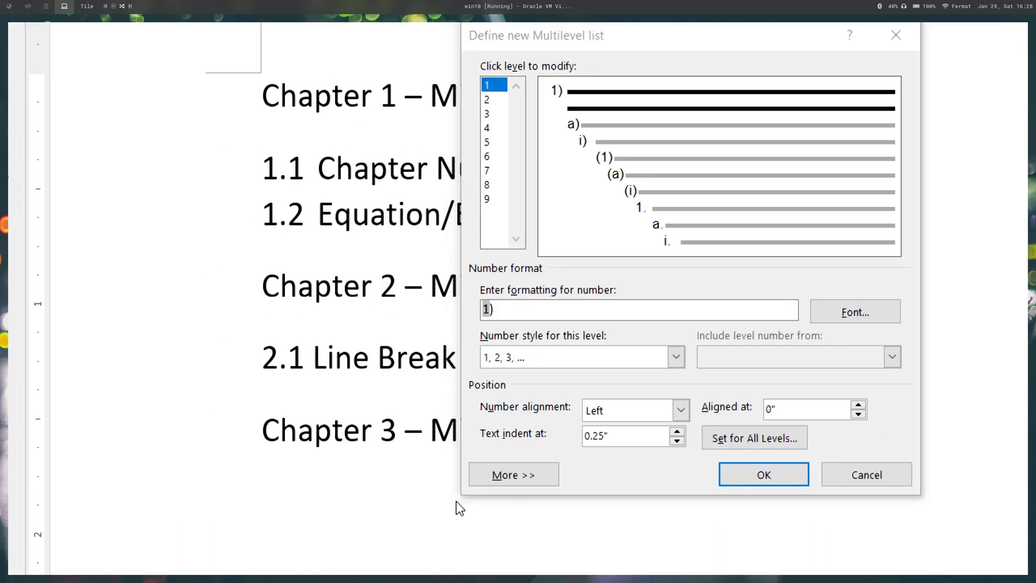
{"action": "key", "text": "super"}
{"action": "key", "text": "Escape"}
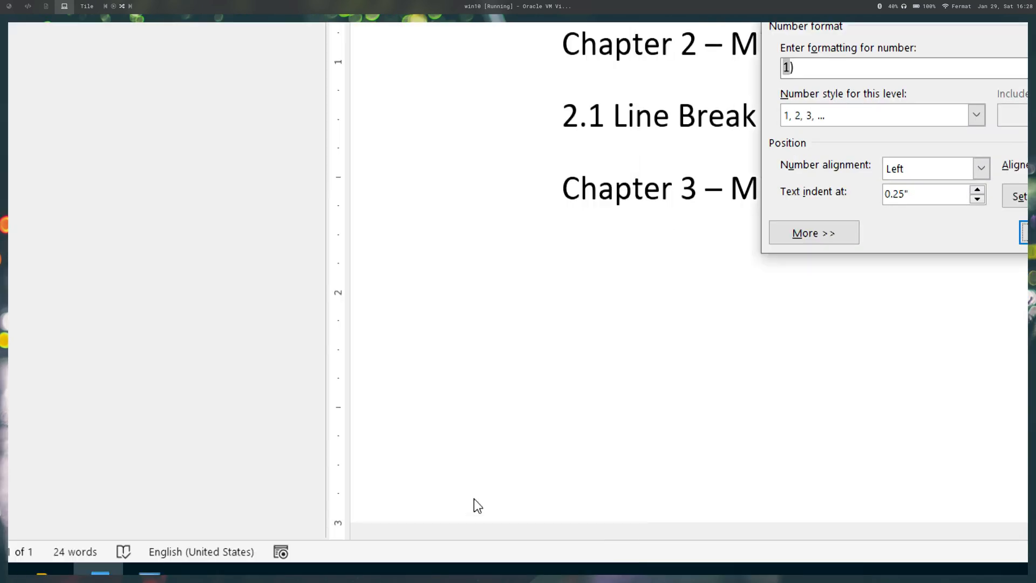
{"action": "key", "text": "super+minus"}
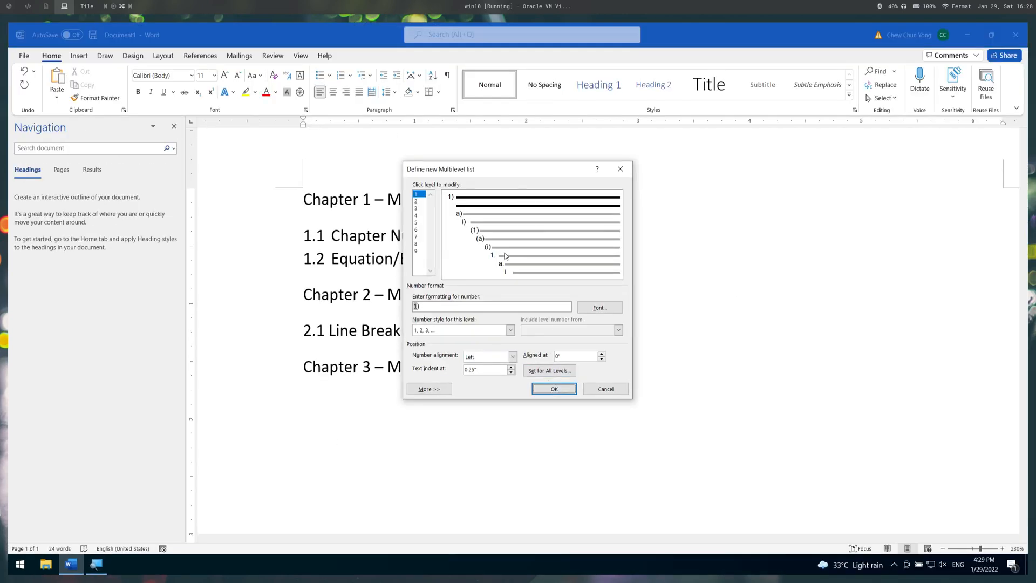
{"action": "key", "text": "super+plus"}
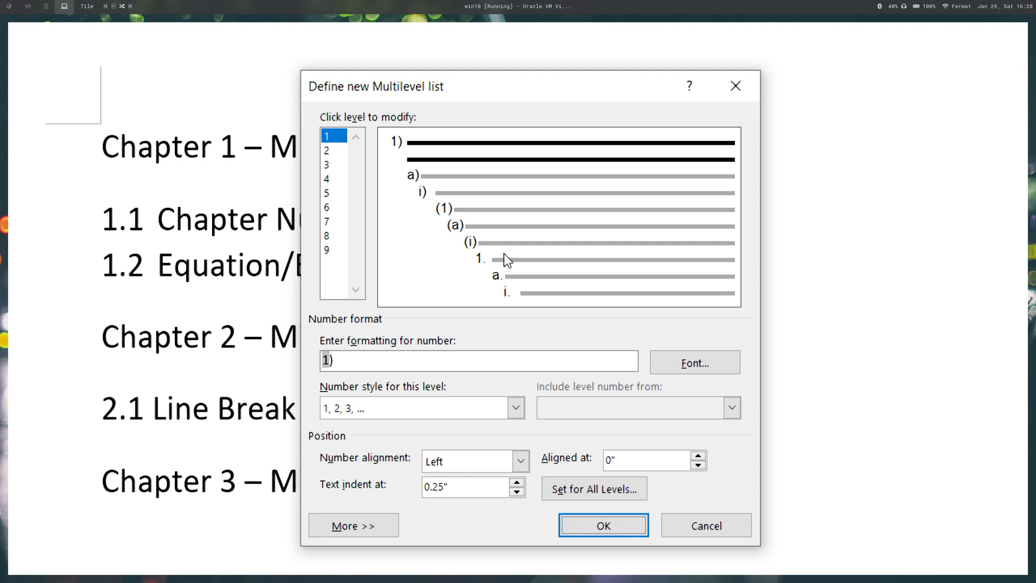
{"action": "left_click", "coordinate": [462, 363]}
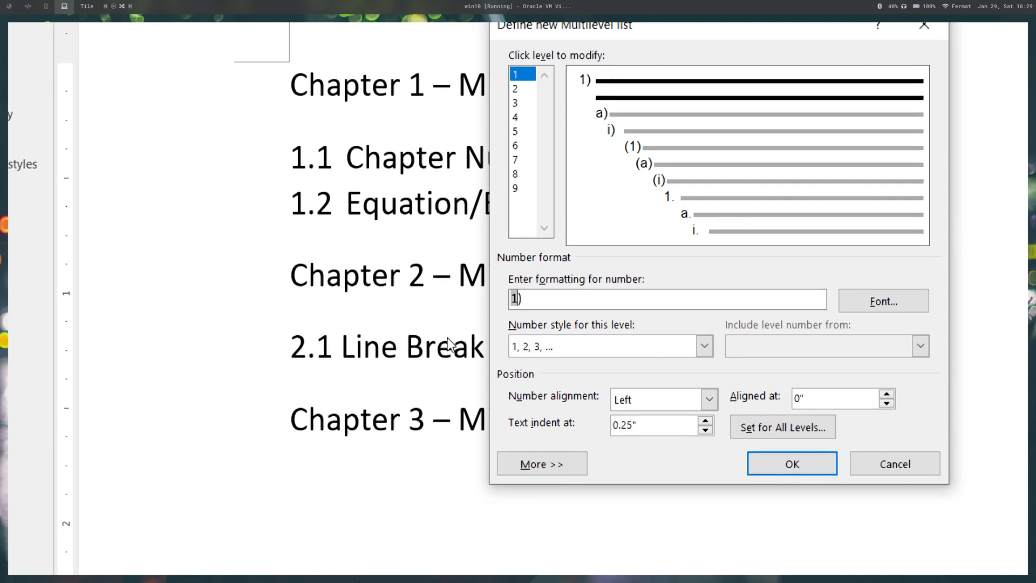
{"action": "type", "text": "Chapter"}
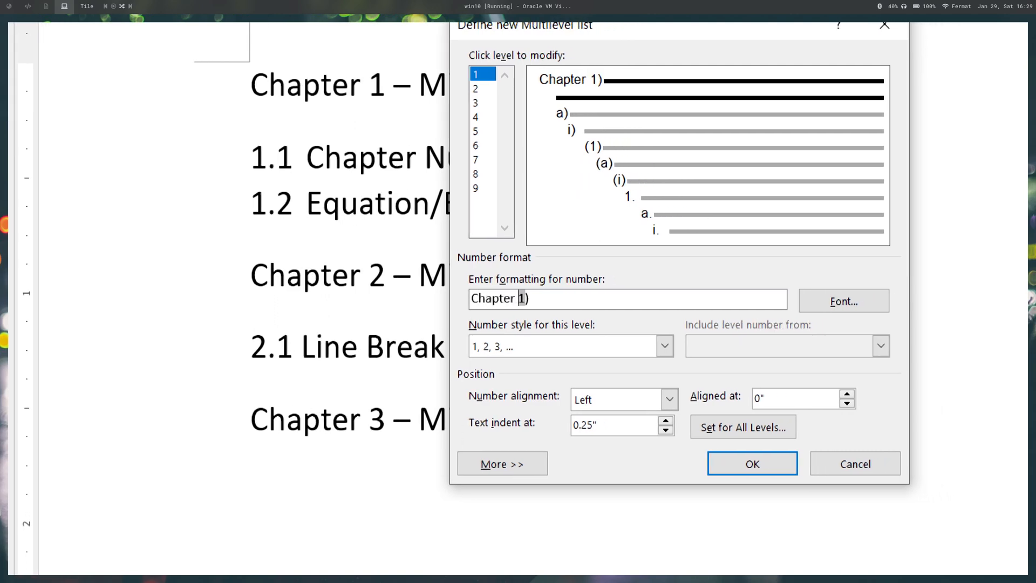
{"action": "key", "text": "Delete"}
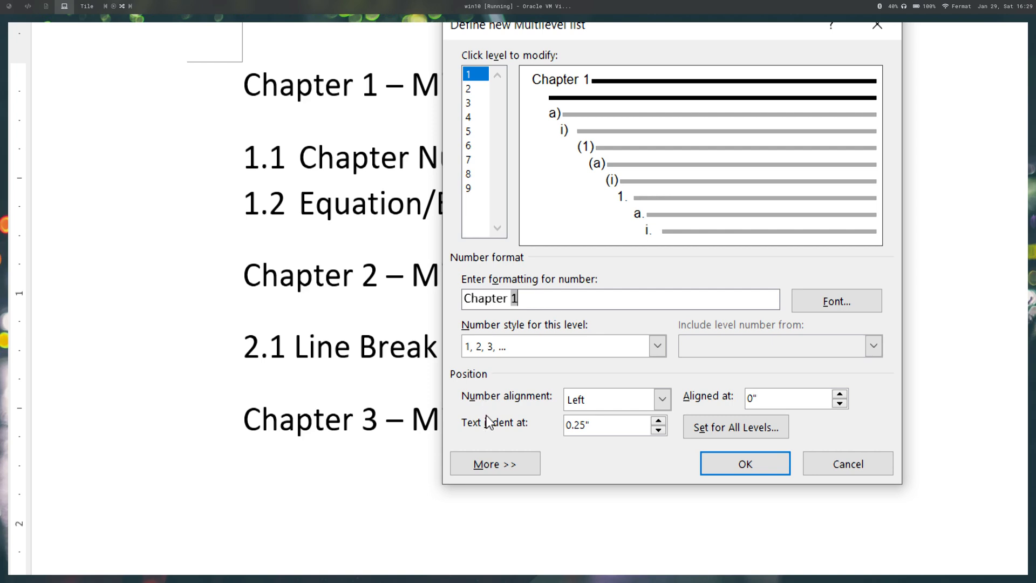
- Show the additional list options and have the level 1 number followed by a space
{"action": "left_click", "coordinate": [475, 463]}
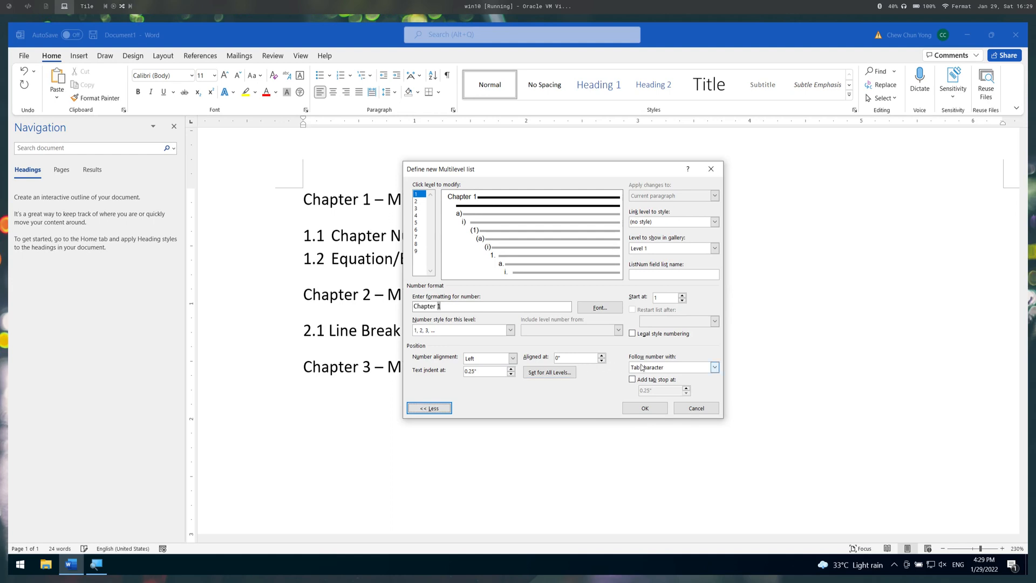
{"action": "left_click", "coordinate": [672, 368]}
{"action": "left_click", "coordinate": [664, 384]}
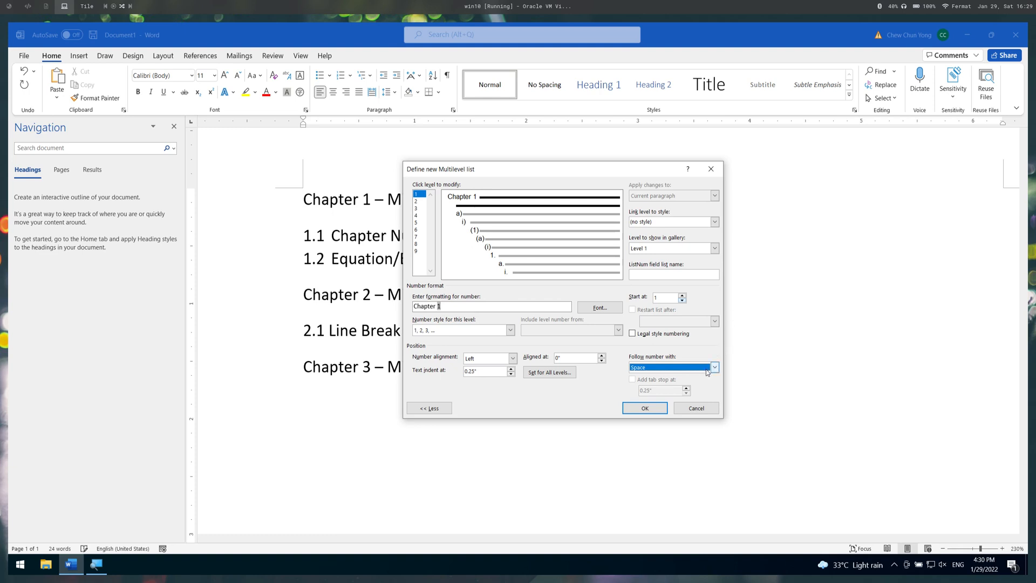
{"action": "left_click", "coordinate": [714, 367]}
{"action": "left_click", "coordinate": [696, 377]}
{"action": "left_click", "coordinate": [693, 368]}
{"action": "left_click", "coordinate": [690, 384]}
- Link level 1 of the list to the Heading 1 style
{"action": "left_click", "coordinate": [682, 223]}
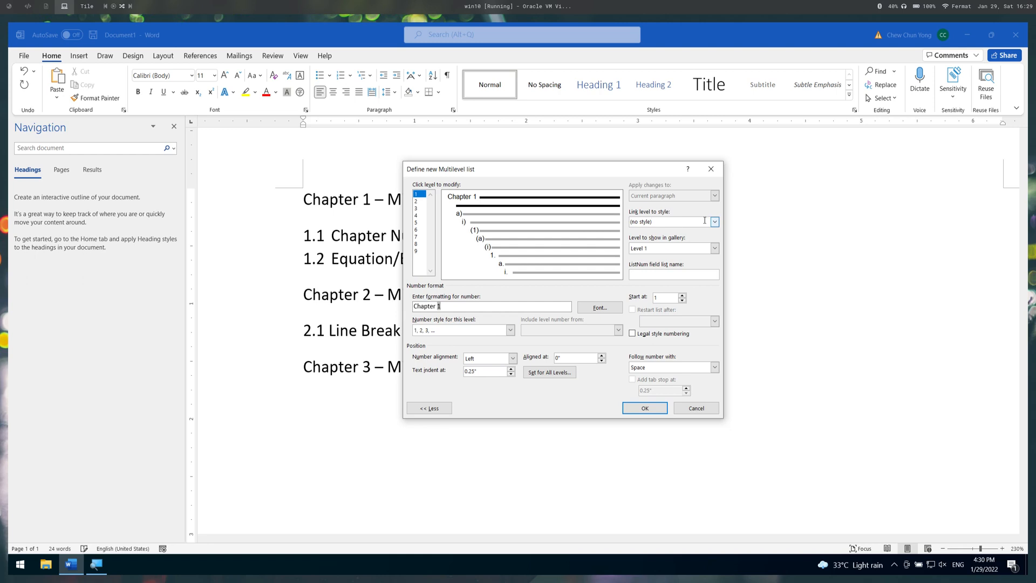
{"action": "left_click", "coordinate": [715, 221]}
{"action": "left_click", "coordinate": [678, 251]}
- Link level 2 of the list to the Heading 2 style and have its number followed by a space
{"action": "left_click", "coordinate": [453, 213]}
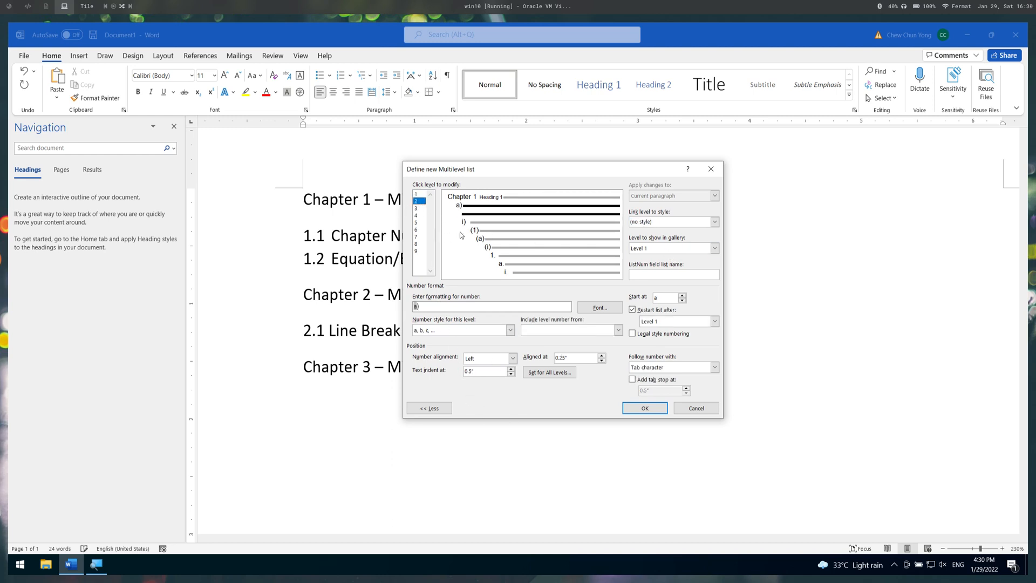
{"action": "left_click", "coordinate": [686, 223]}
{"action": "left_click", "coordinate": [715, 222]}
{"action": "left_click", "coordinate": [689, 264]}
{"action": "left_click", "coordinate": [715, 367]}
{"action": "left_click", "coordinate": [670, 377]}
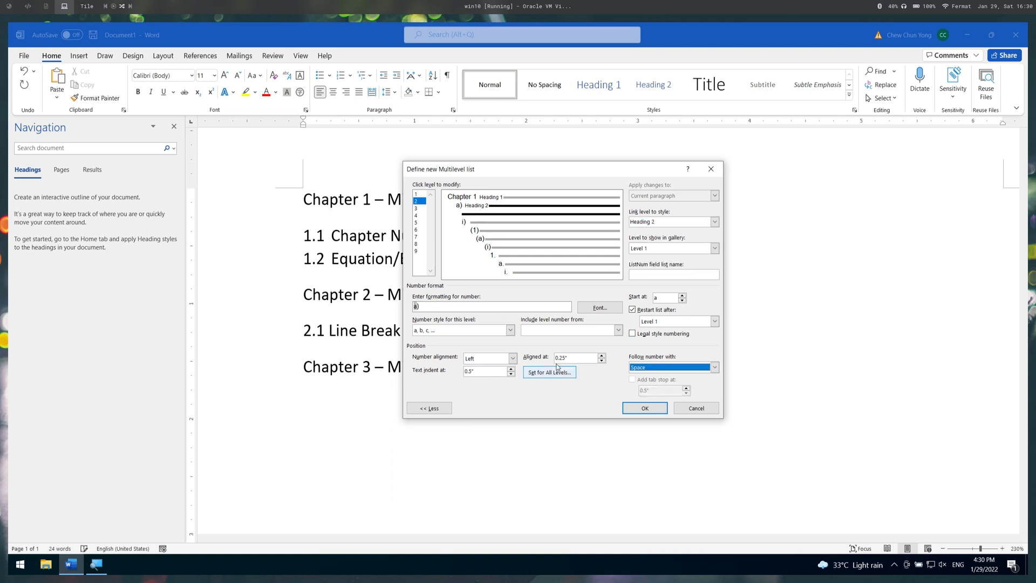
- Remove the parenthesis from the level 2 number, set its style to 1, 2, 3, … and include the level 1 number before it
{"action": "left_click", "coordinate": [455, 311]}
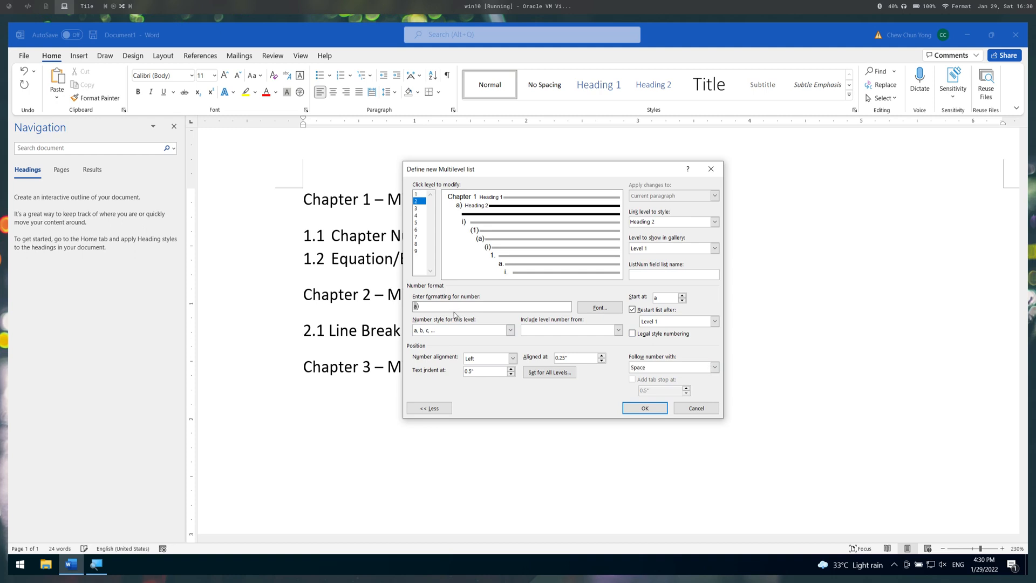
{"action": "type", "text": "Chapter"}
{"action": "key", "text": "BackSpace"}
{"action": "double_click", "coordinate": [436, 306]}
{"action": "key", "text": "BackSpace"}
{"action": "left_click", "coordinate": [510, 330]}
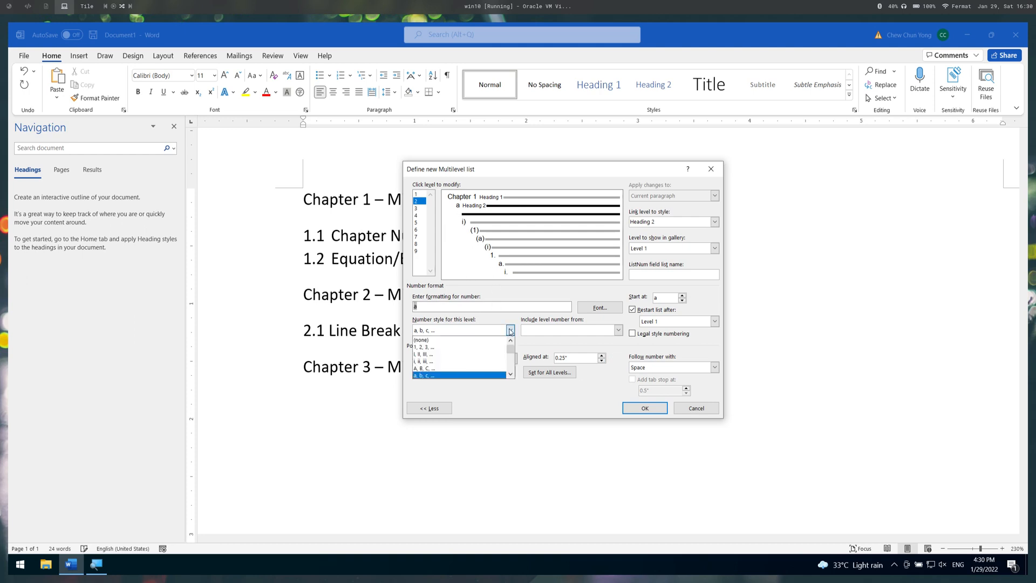
{"action": "left_click", "coordinate": [480, 347]}
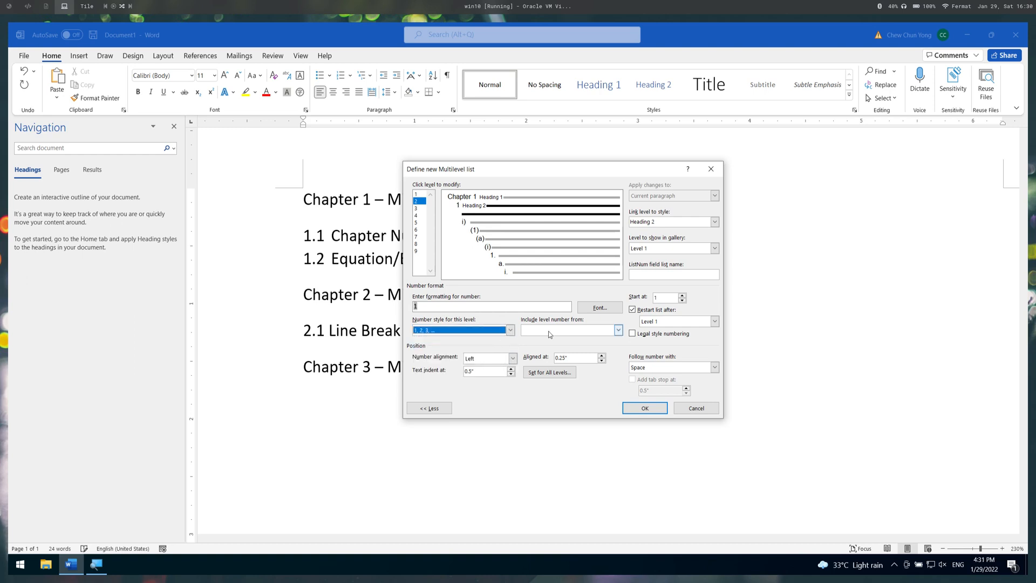
{"action": "left_click", "coordinate": [619, 331]}
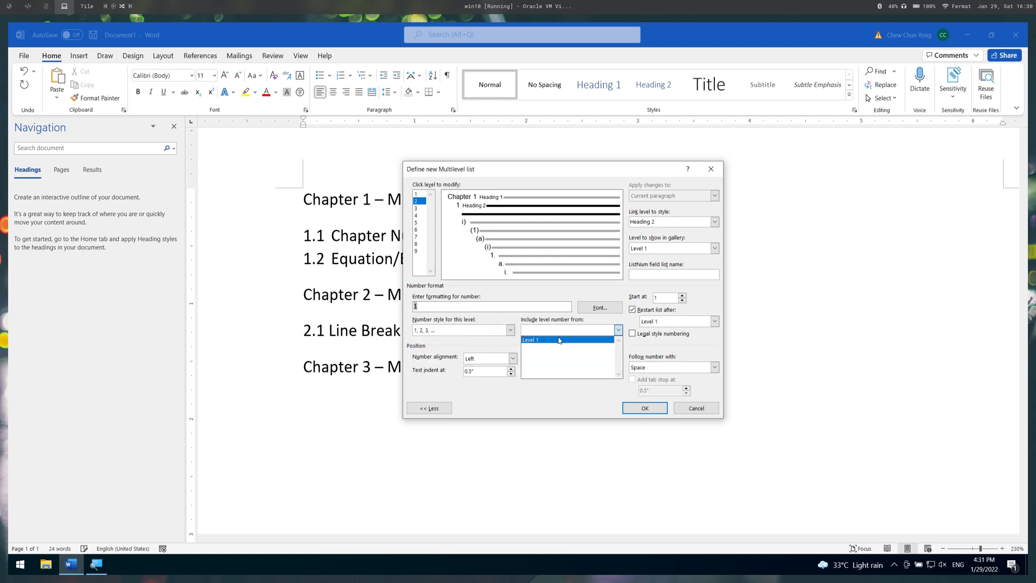
{"action": "left_click", "coordinate": [559, 340]}
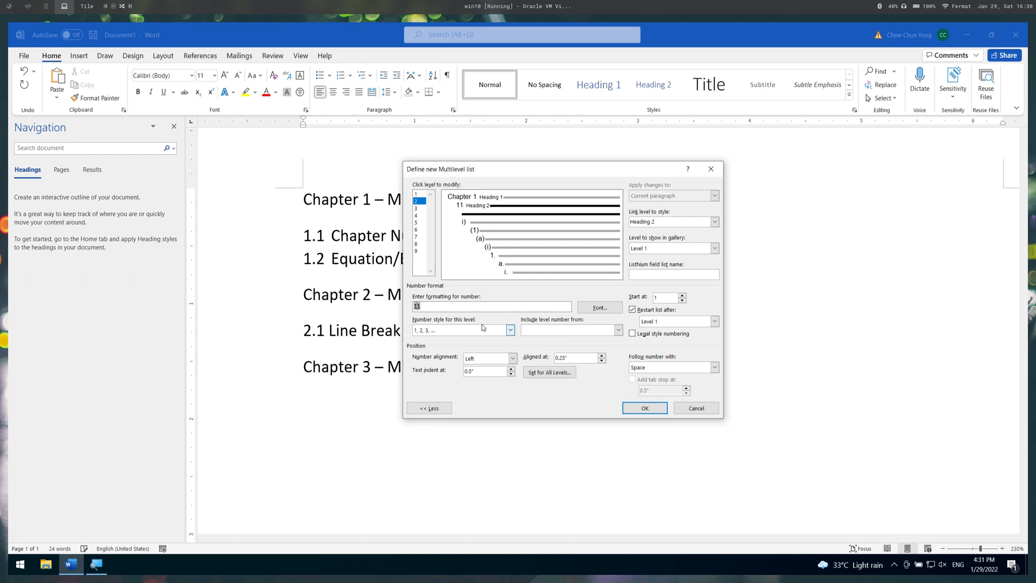
- Try the i, ii, iii, … number style for level 2 and return it to 1, 2, 3, …
{"action": "left_click", "coordinate": [595, 332]}
{"action": "left_click", "coordinate": [579, 340]}
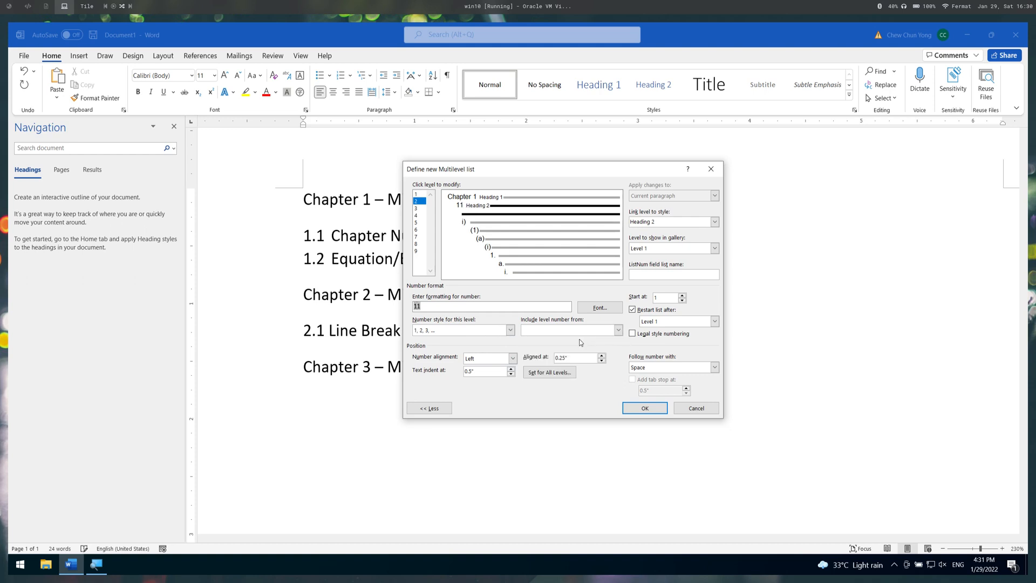
{"action": "left_click", "coordinate": [439, 333]}
{"action": "scroll", "coordinate": [448, 356], "scroll_direction": "down", "scroll_amount": 1}
{"action": "scroll", "coordinate": [447, 359], "scroll_direction": "up", "scroll_amount": 1}
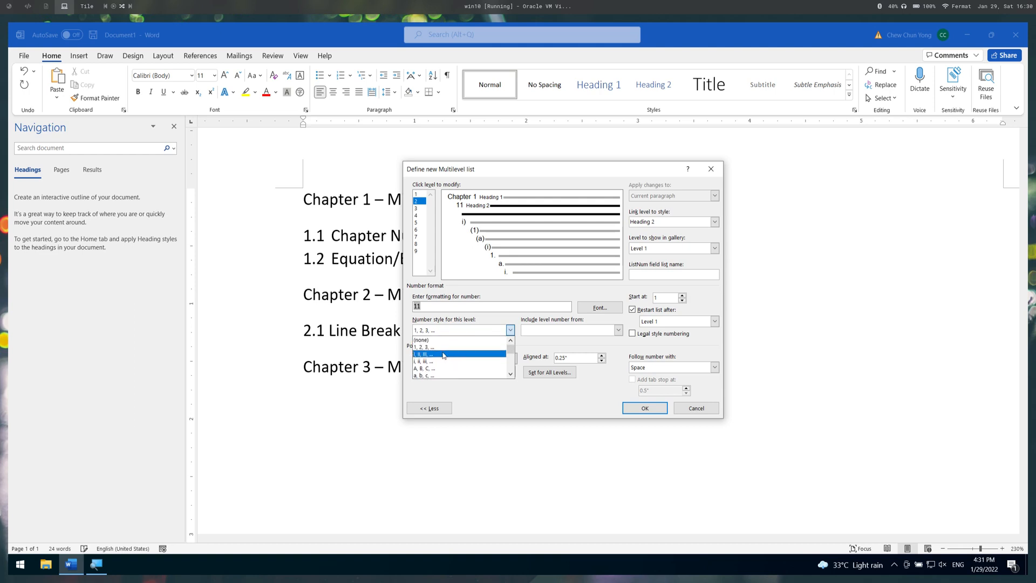
{"action": "left_click", "coordinate": [445, 348]}
{"action": "left_click", "coordinate": [446, 330]}
{"action": "left_click", "coordinate": [438, 360]}
{"action": "left_click", "coordinate": [446, 331]}
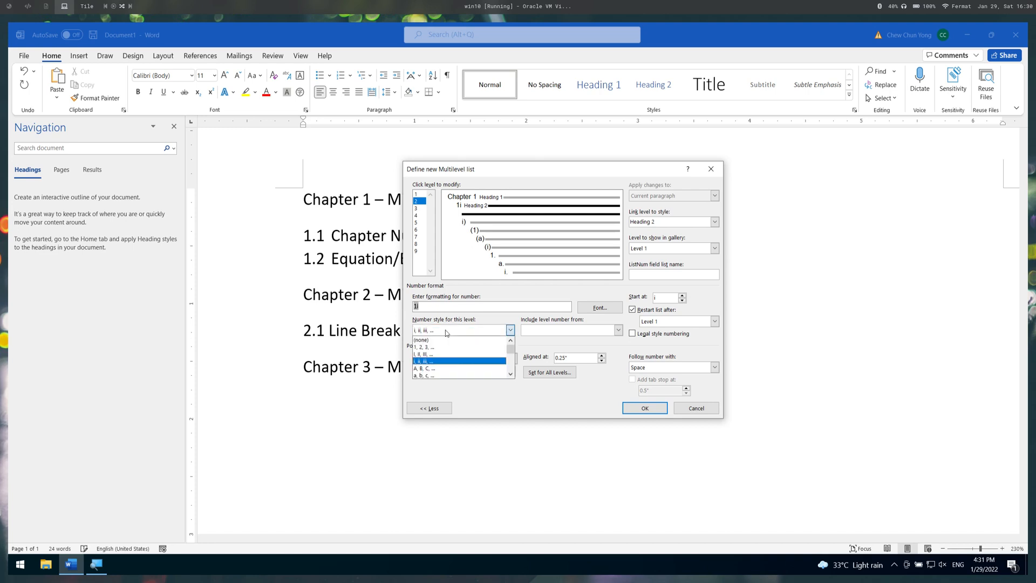
{"action": "left_click", "coordinate": [441, 347]}
- Insert a period between the two numbers of level 2 to get "1.1", and confirm the multilevel list definition
{"action": "left_click", "coordinate": [455, 308]}
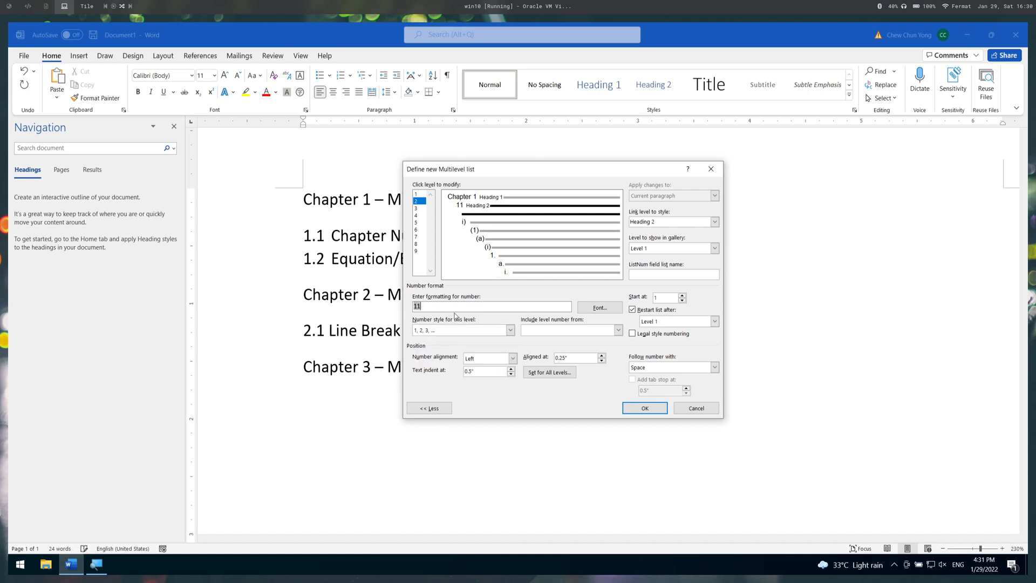
{"action": "type", "text": "."}
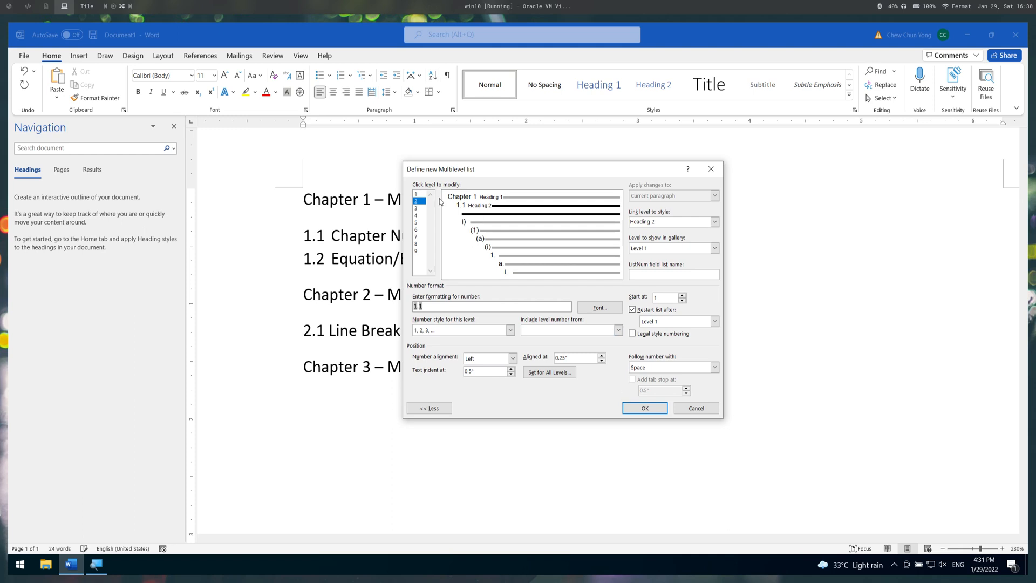
{"action": "left_click", "coordinate": [639, 410]}
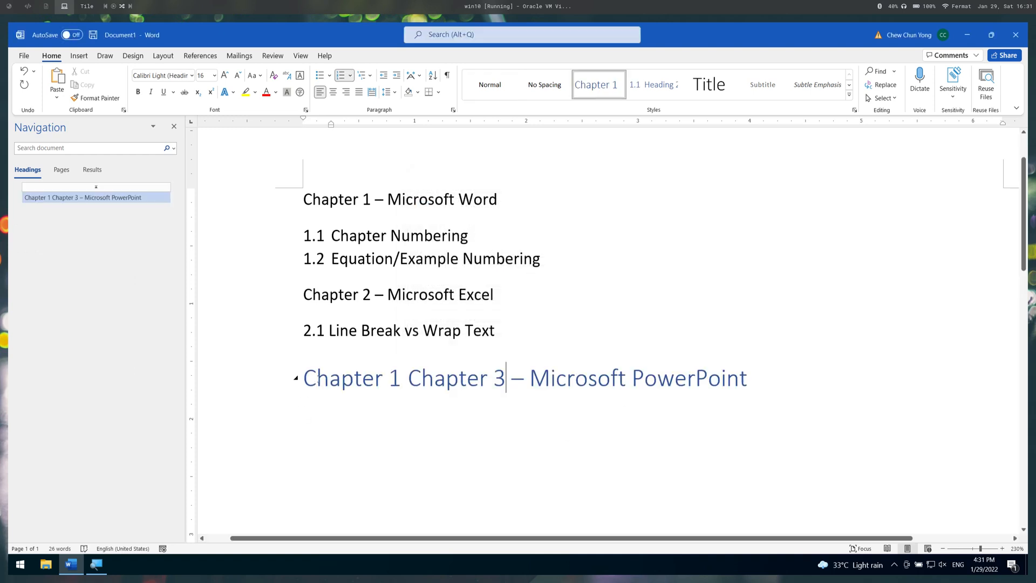
- Delete the manually typed "Chapter 1 –" in front of "Microsoft Word" in the first line
{"action": "left_click", "coordinate": [293, 207]}
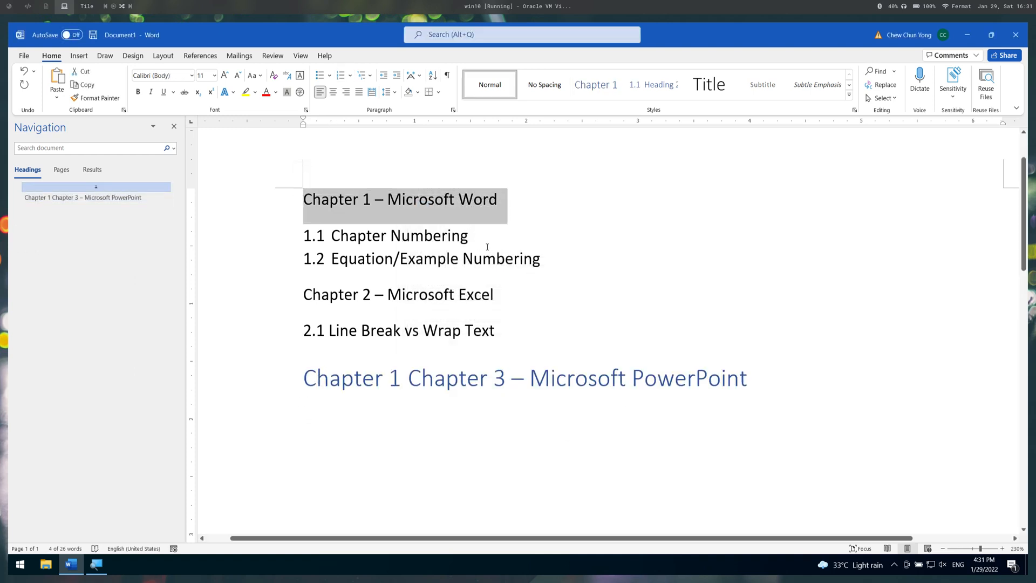
{"action": "key", "text": "Left"}
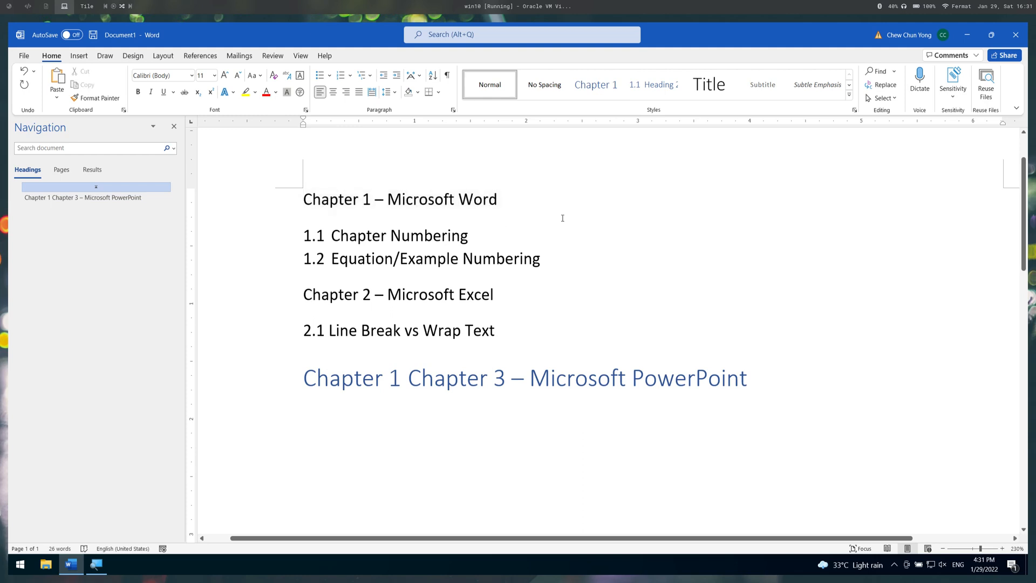
{"action": "key", "text": "ctrl+shift+Right"}
{"action": "key", "text": "Delete"}
{"action": "key", "text": "Delete"}
{"action": "key", "text": "Delete"}
{"action": "key", "text": "Delete"}
{"action": "key", "text": "Delete"}
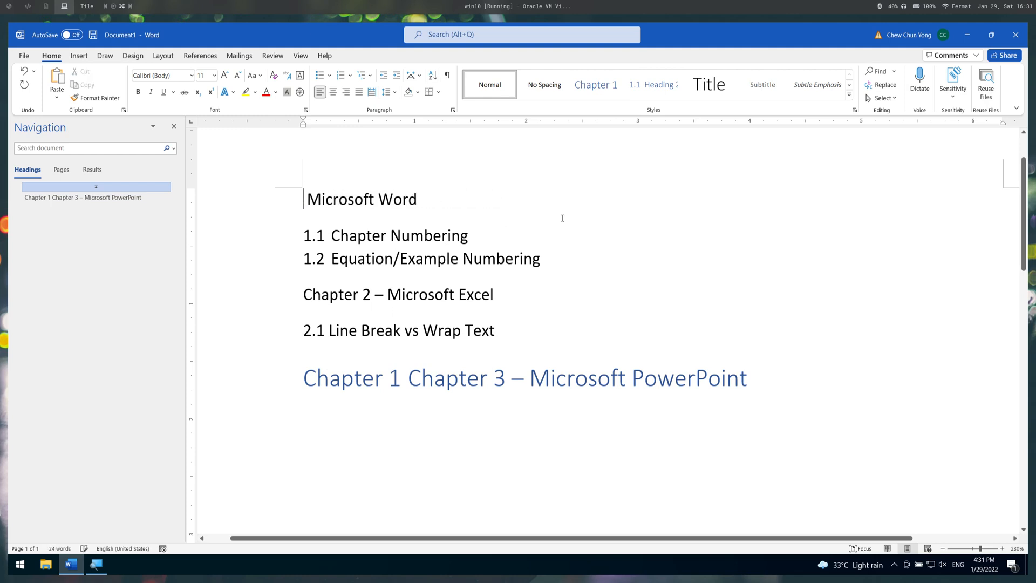
- Apply the Heading 1 style to the "Microsoft Word" line
{"action": "key", "text": "ctrl+shift+Right"}
{"action": "key", "text": "ctrl+shift+Right"}
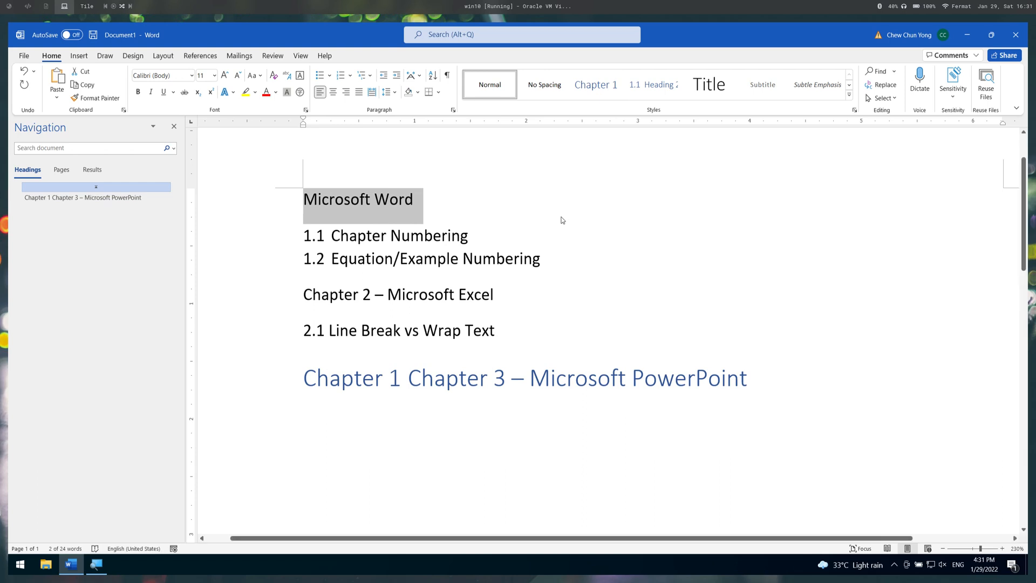
{"action": "left_click", "coordinate": [652, 89]}
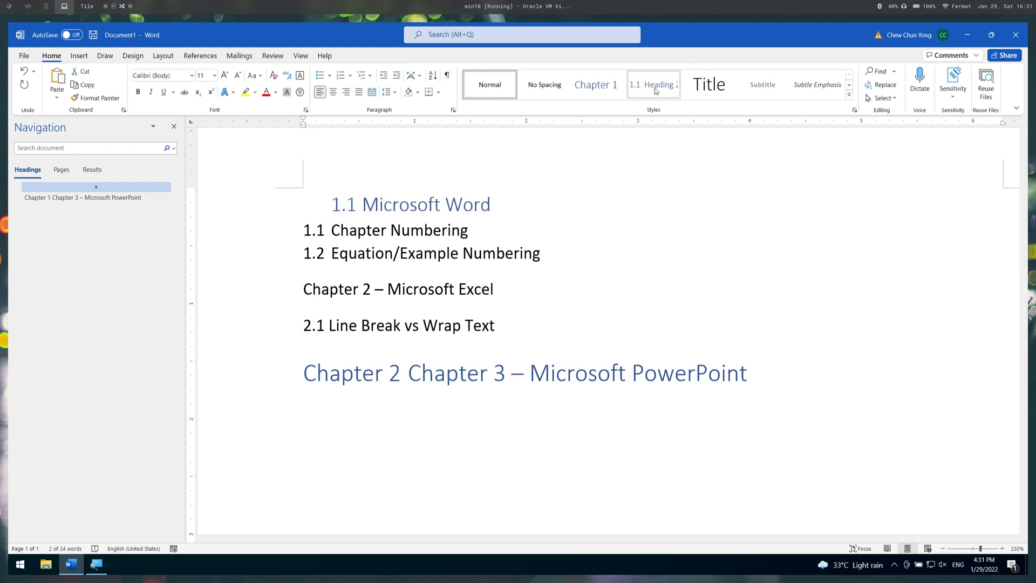
{"action": "left_click", "coordinate": [614, 85]}
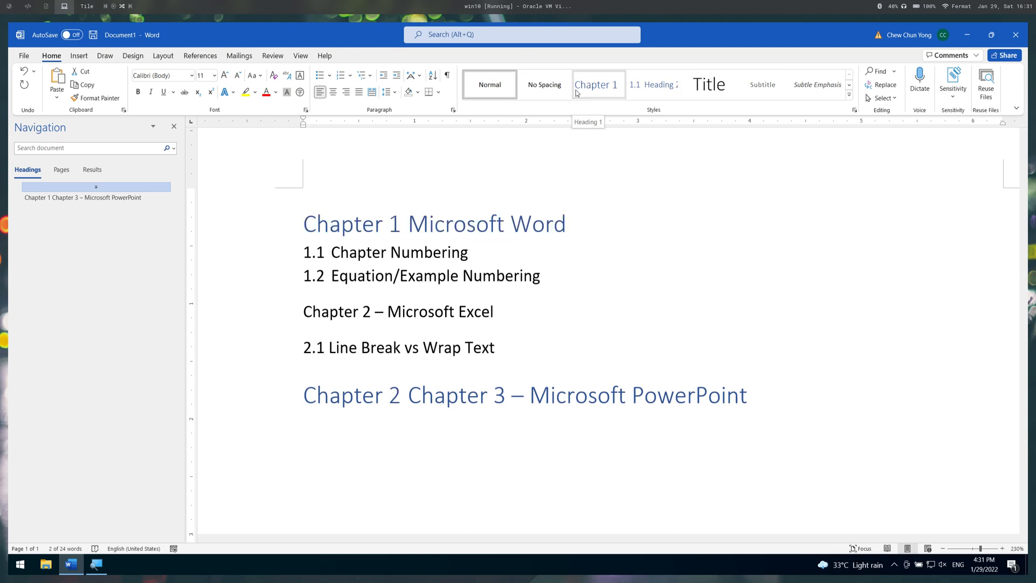
{"action": "left_click", "coordinate": [576, 93]}
- Remove the 1.1 and 1.2 list numbers and their indents from the "Chapter Numbering" and "Equation/Example Numbering" lines
{"action": "left_click", "coordinate": [516, 274]}
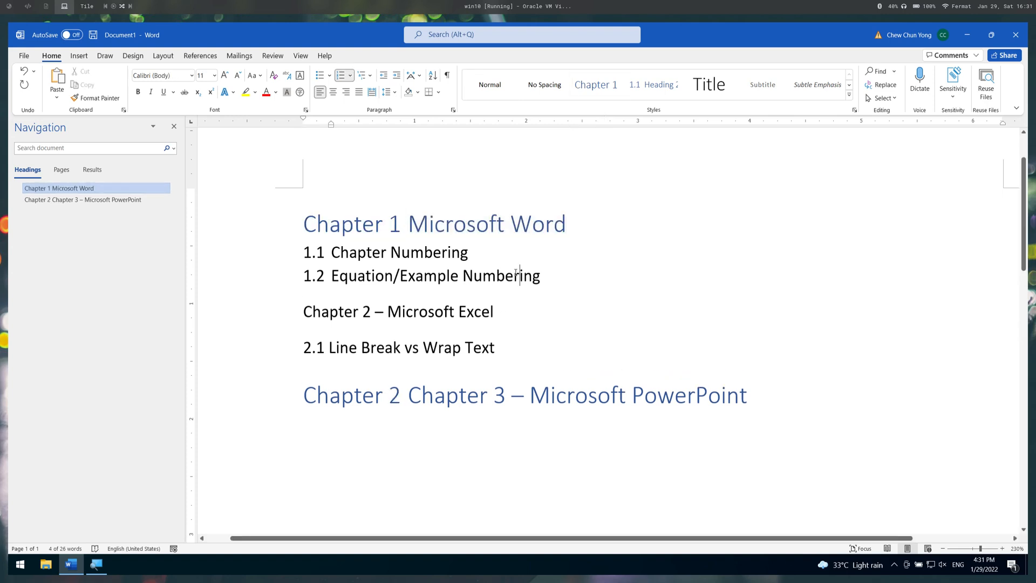
{"action": "left_click", "coordinate": [328, 254]}
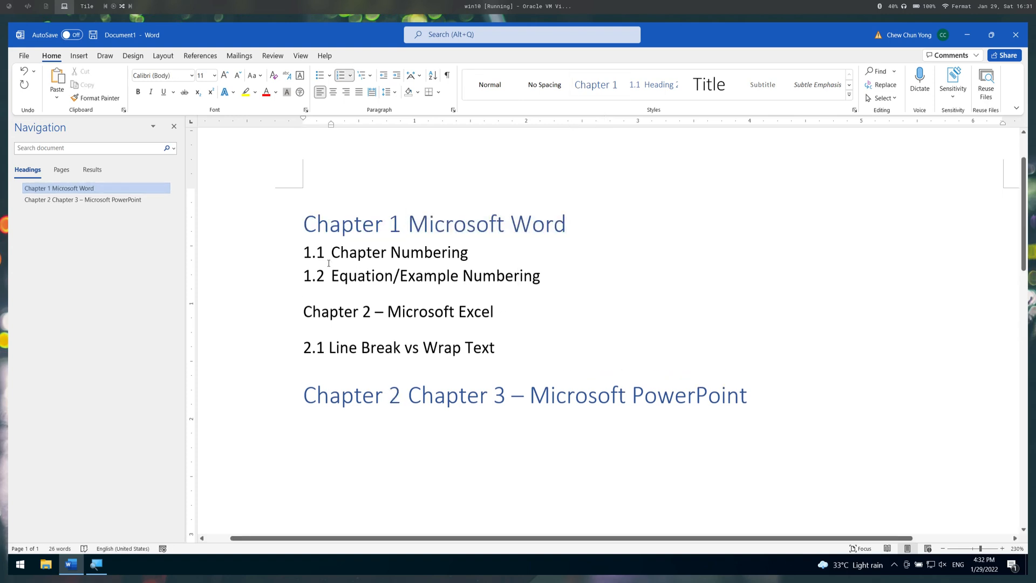
{"action": "key", "text": "BackSpace"}
{"action": "key", "text": "Down"}
{"action": "key", "text": "BackSpace"}
{"action": "key", "text": "BackSpace"}
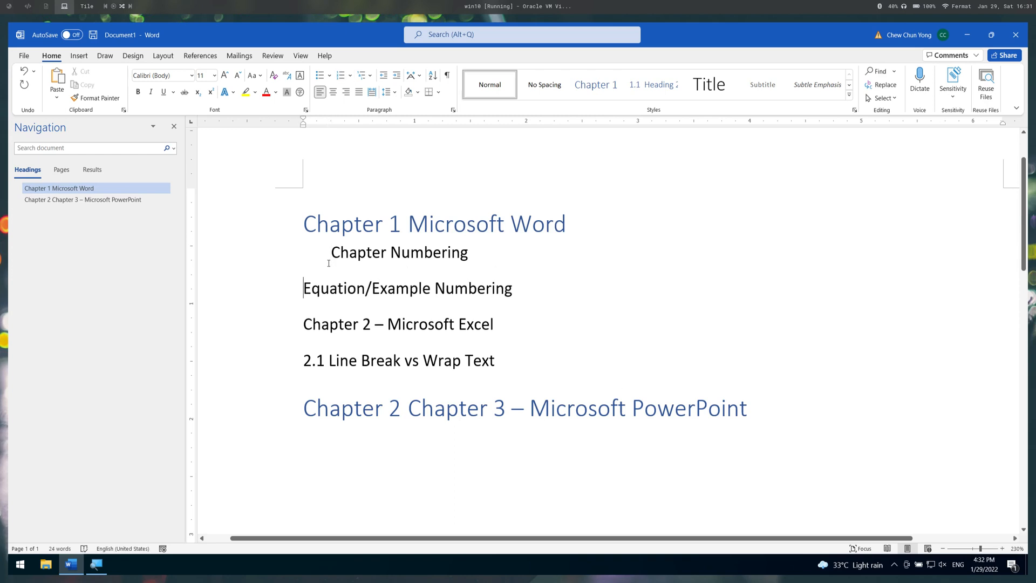
{"action": "key", "text": "Up"}
{"action": "key", "text": "BackSpace"}
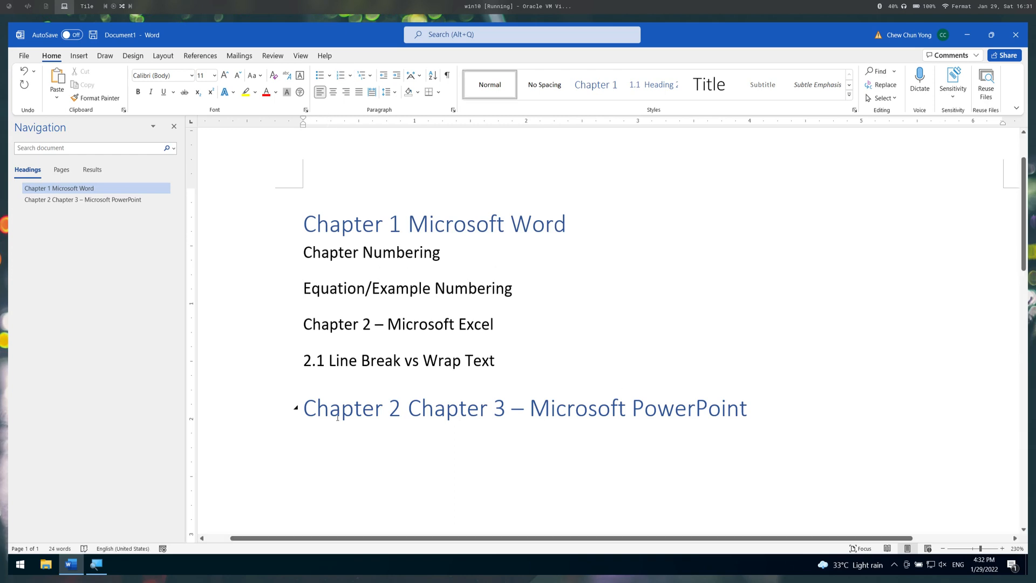
- Delete the manually typed "2.1" and its space in front of "Line Break vs Wrap Text"
{"action": "left_click", "coordinate": [333, 360]}
{"action": "key", "text": "BackSpace"}
{"action": "key", "text": "BackSpace"}
{"action": "key", "text": "BackSpace"}
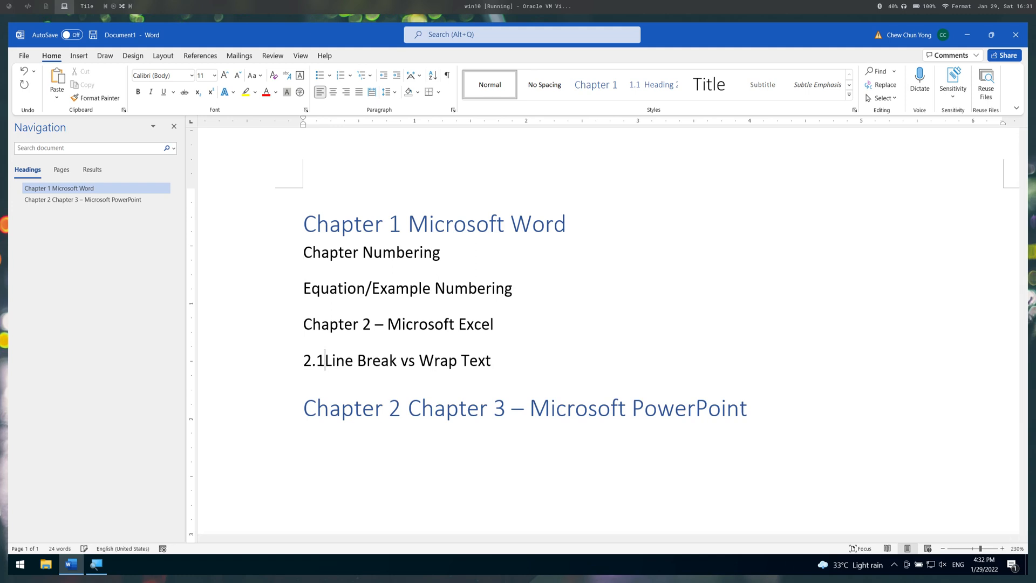
{"action": "key", "text": "BackSpace"}
- Return the last line to the Normal style and delete its typed "Chapter 3 –", leaving only "Microsoft PowerPoint"
{"action": "key", "text": "Down"}
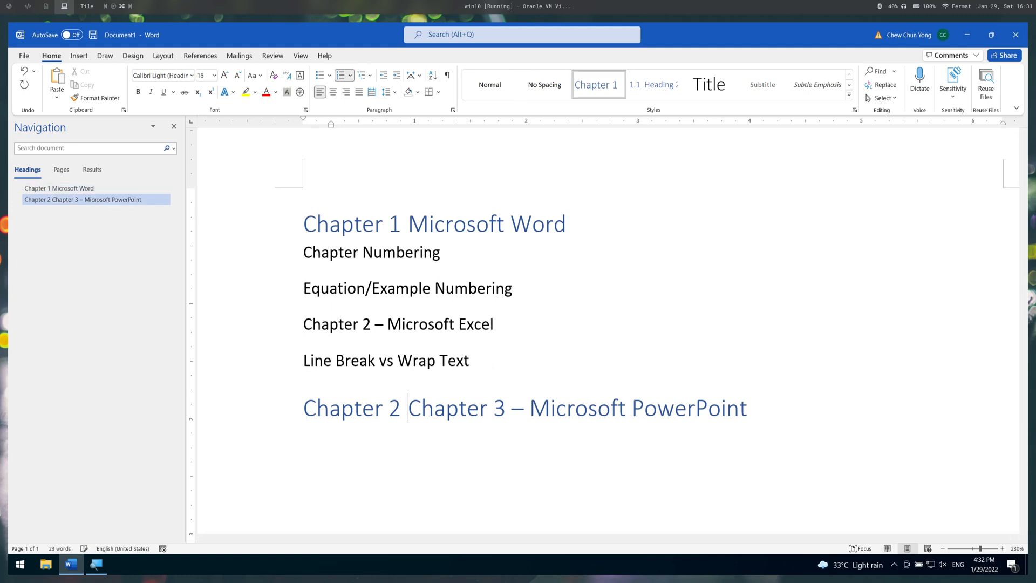
{"action": "key", "text": "BackSpace"}
{"action": "key", "text": "Delete"}
{"action": "key", "text": "Delete"}
{"action": "key", "text": "Delete"}
{"action": "key", "text": "Delete"}
{"action": "key", "text": "Delete"}
{"action": "key", "text": "Delete"}
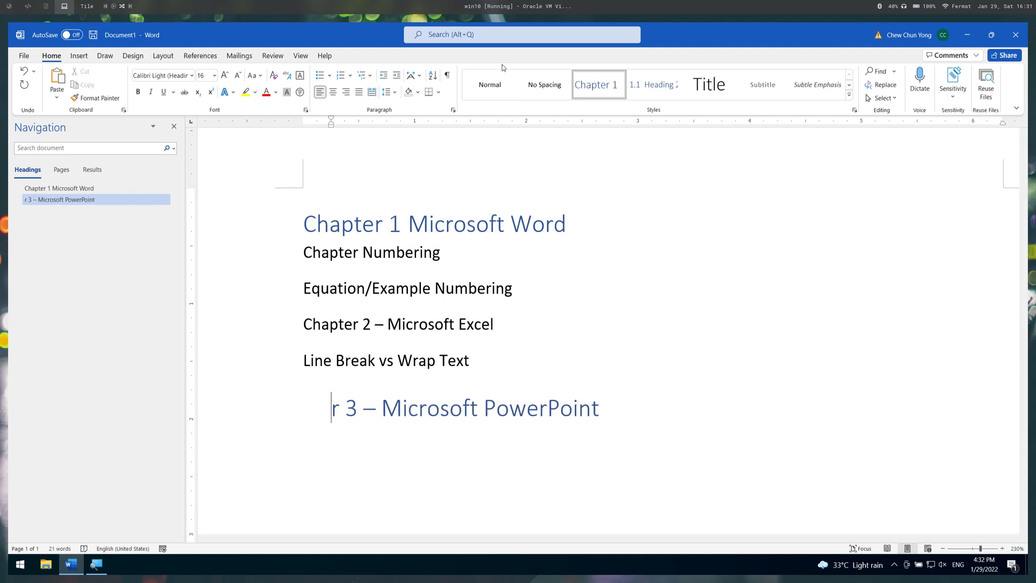
{"action": "key", "text": "shift+End"}
{"action": "left_click", "coordinate": [501, 86]}
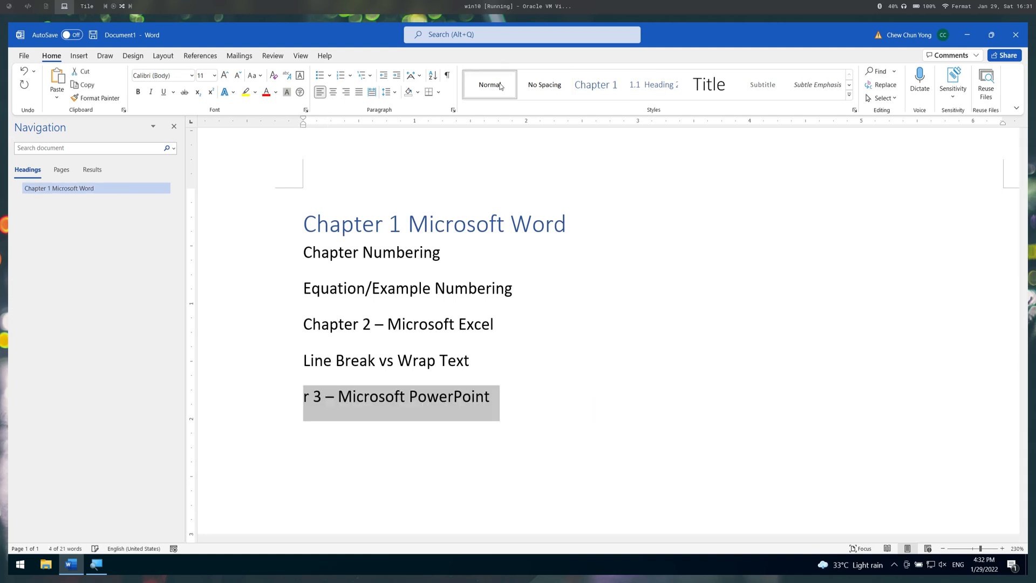
{"action": "key", "text": "Left"}
{"action": "key", "text": "Delete"}
{"action": "key", "text": "Delete"}
{"action": "key", "text": "Delete"}
{"action": "key", "text": "Delete"}
{"action": "key", "text": "Delete"}
{"action": "key", "text": "Delete"}
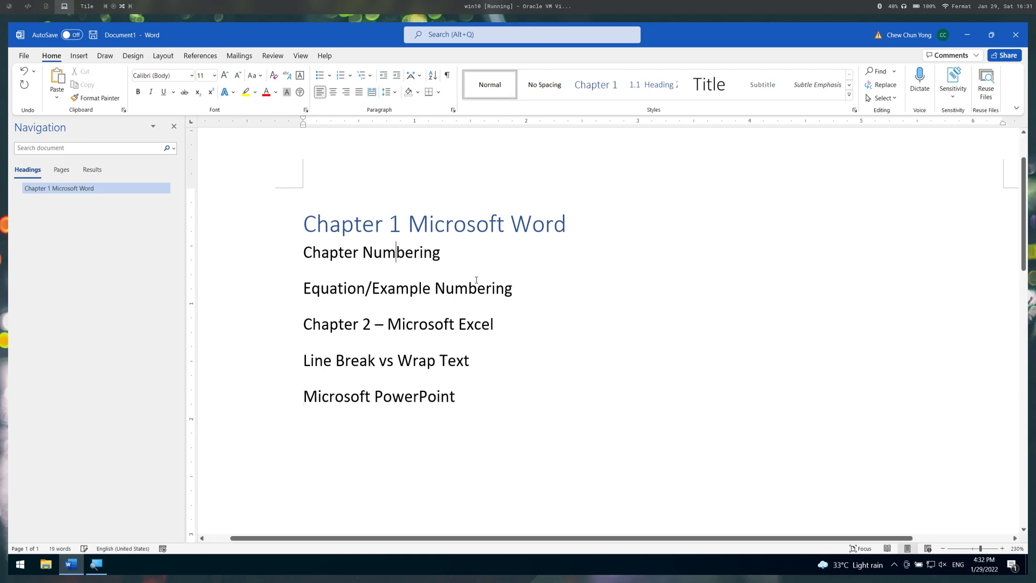
- Apply the Heading 2 style to the "Chapter Numbering" and "Equation/Example Numbering" lines
{"action": "left_click", "coordinate": [396, 252]}
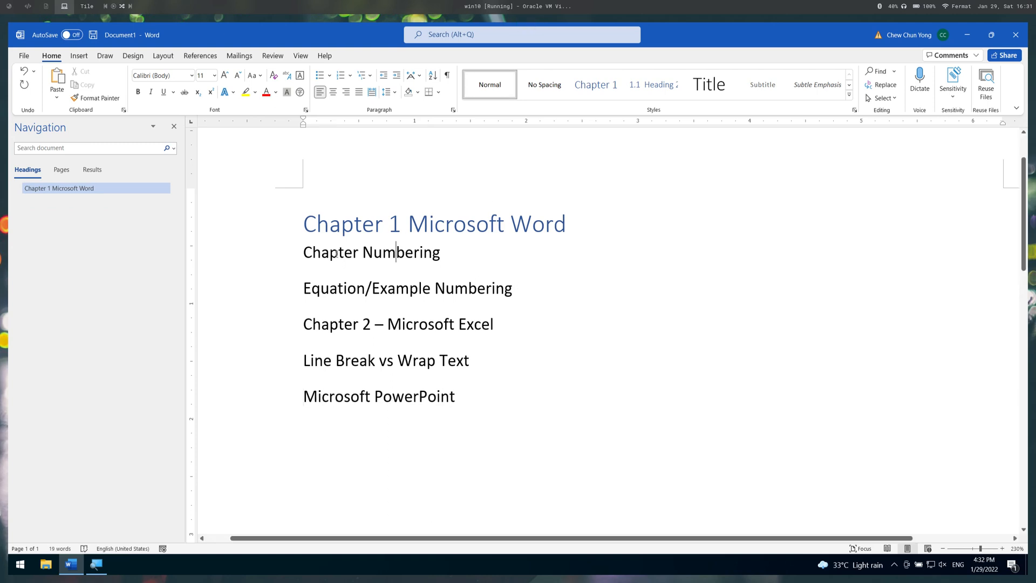
{"action": "left_click", "coordinate": [645, 85]}
{"action": "key", "text": "Down"}
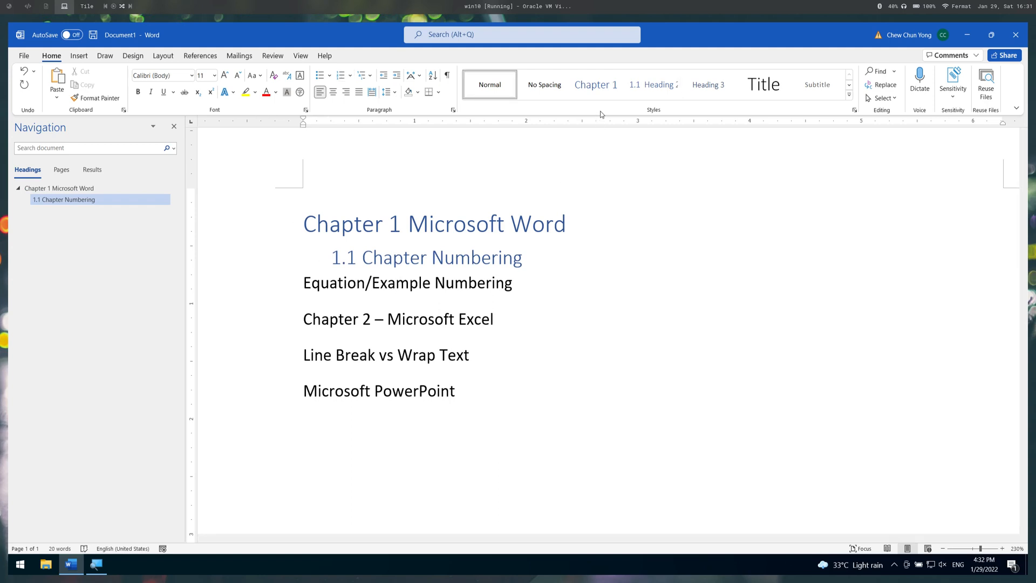
{"action": "left_click", "coordinate": [649, 86]}
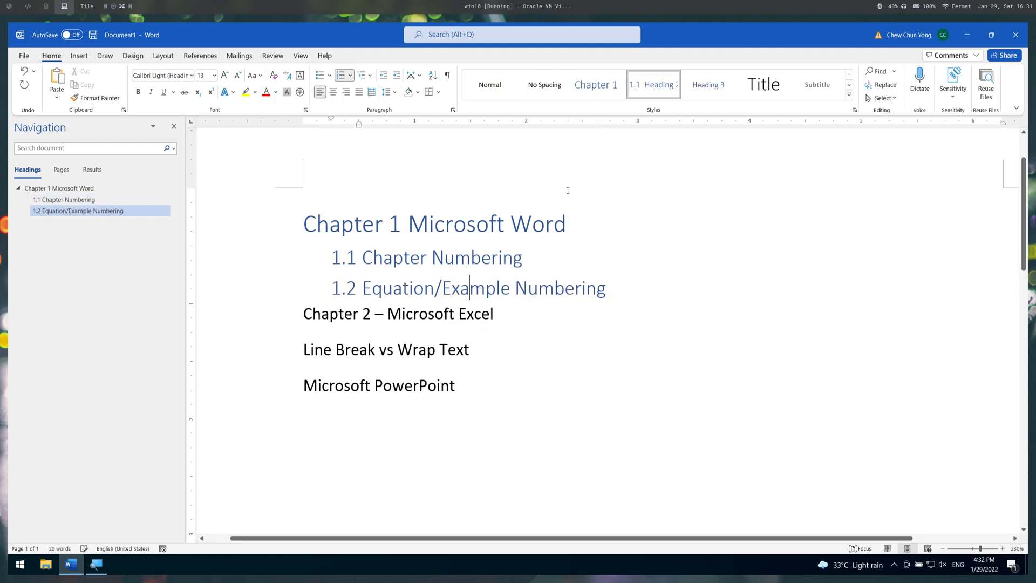
- Delete the typed "Chapter 2 –" in front of "Microsoft Excel" and apply the Heading 1 style to that line
{"action": "left_click", "coordinate": [356, 313]}
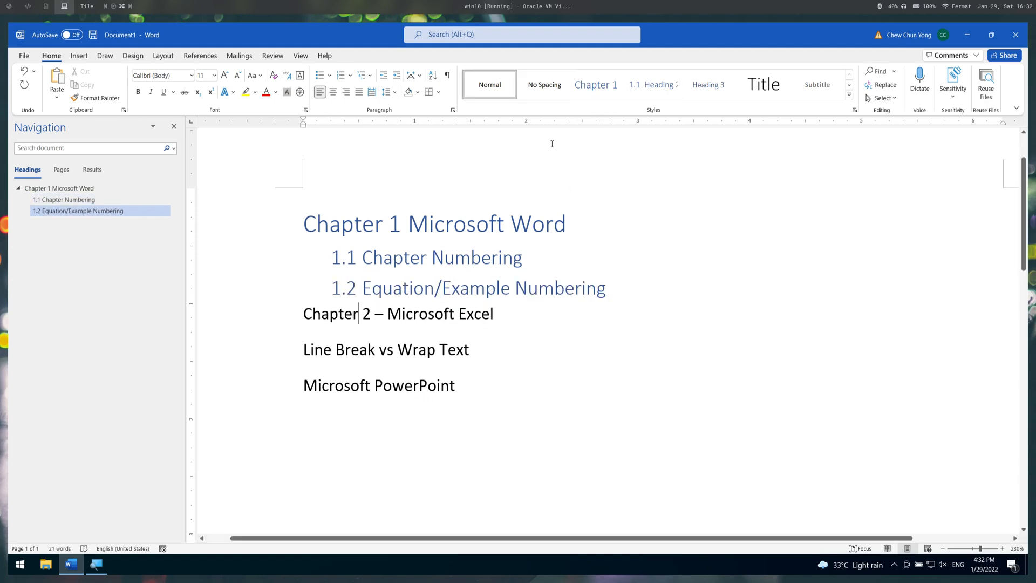
{"action": "key", "text": "Right"}
{"action": "key", "text": "Right"}
{"action": "key", "text": "Right"}
{"action": "key", "text": "Right"}
{"action": "key", "text": "shift+Home"}
{"action": "key", "text": "BackSpace"}
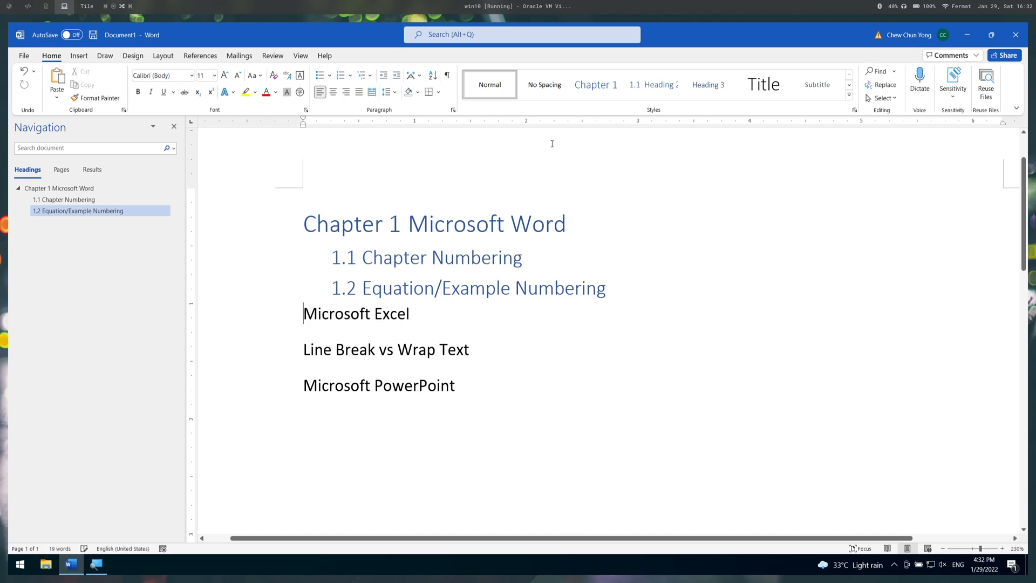
{"action": "left_click", "coordinate": [595, 84]}
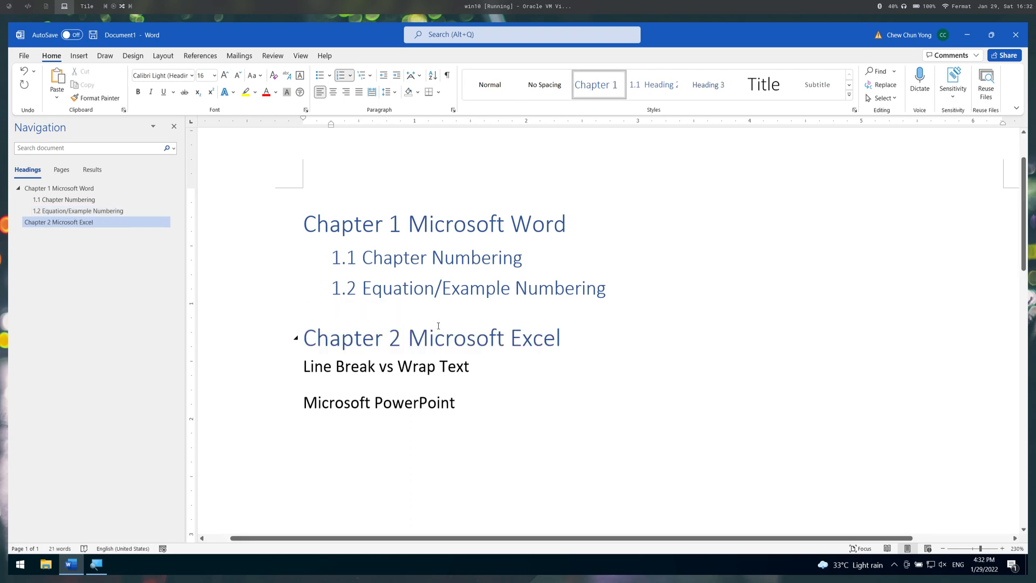
- Apply Heading 2 to "Line Break vs Wrap Text" and Heading 1 to "Microsoft PowerPoint"
{"action": "left_click", "coordinate": [423, 365]}
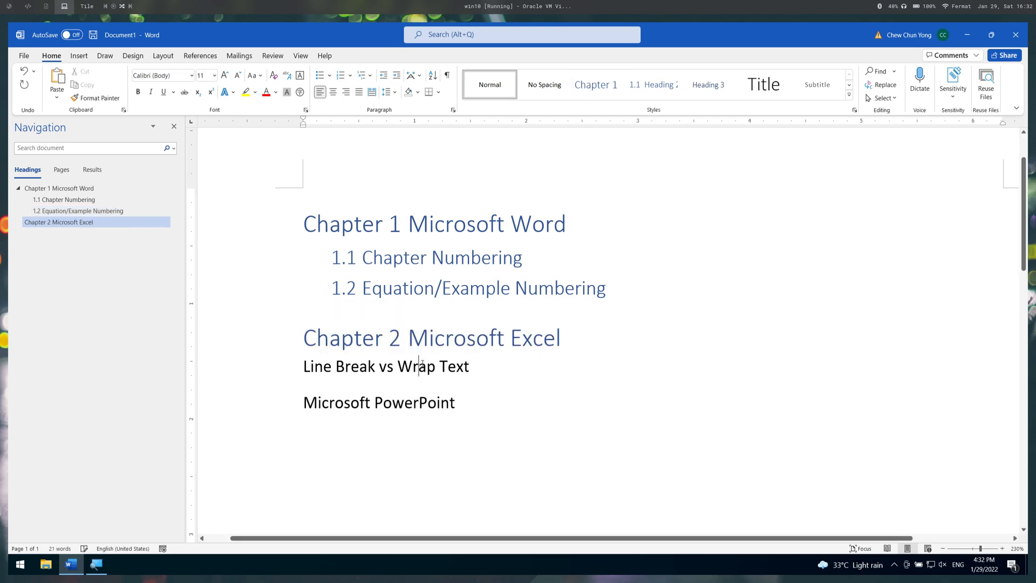
{"action": "left_click", "coordinate": [653, 84]}
{"action": "left_click", "coordinate": [391, 392]}
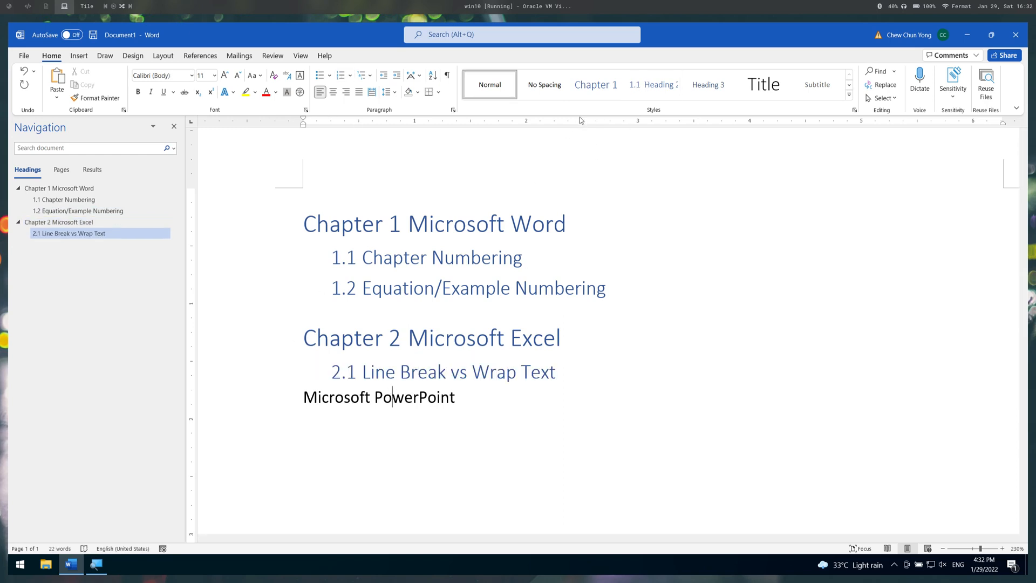
{"action": "left_click", "coordinate": [596, 84]}
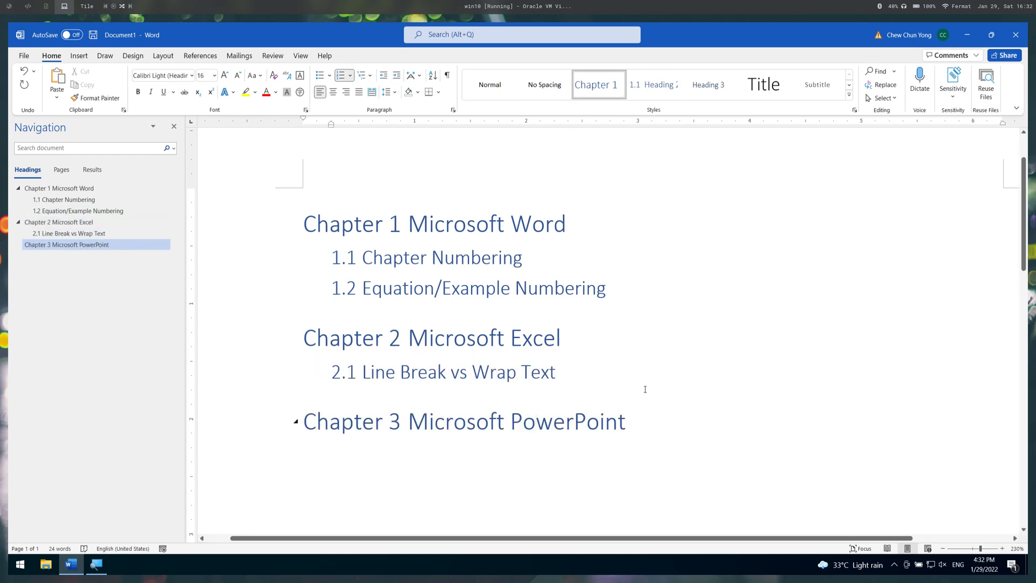
- Add an indented paragraph under heading 1.1 reading "To have Chapter Numbering in Microsoft Word, we defined a new multilevel list."
{"action": "left_click", "coordinate": [592, 265]}
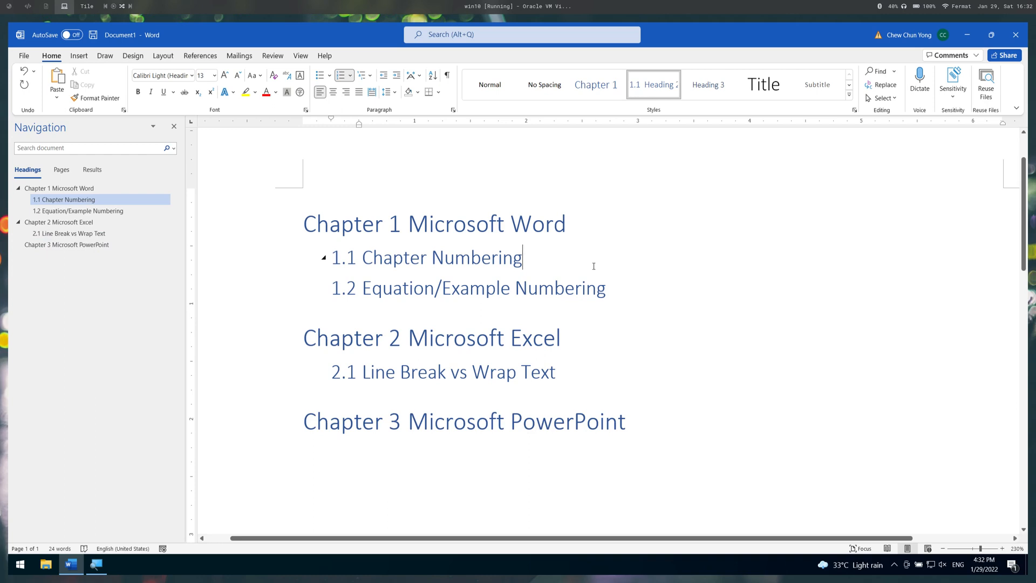
{"action": "key", "text": "Return"}
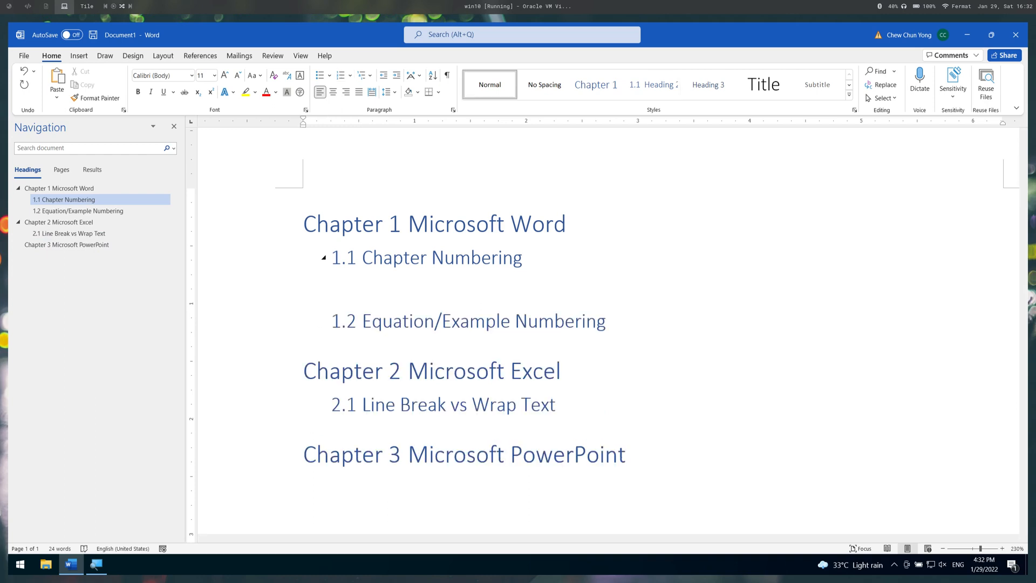
{"action": "key", "text": "Tab"}
{"action": "type", "text": "To have"}
{"action": "type", "text": "Cha"}
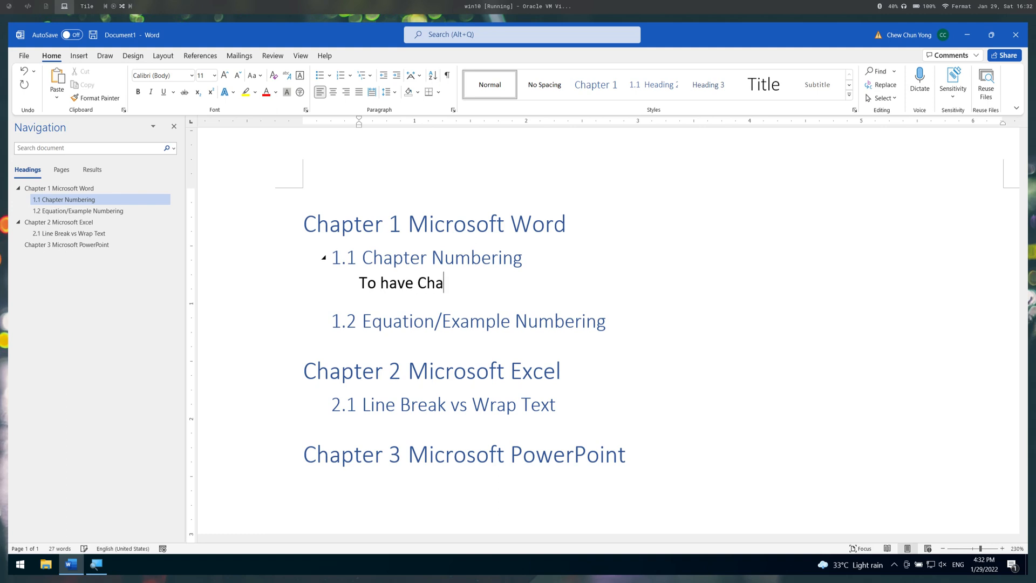
{"action": "type", "text": "pter Numbering"}
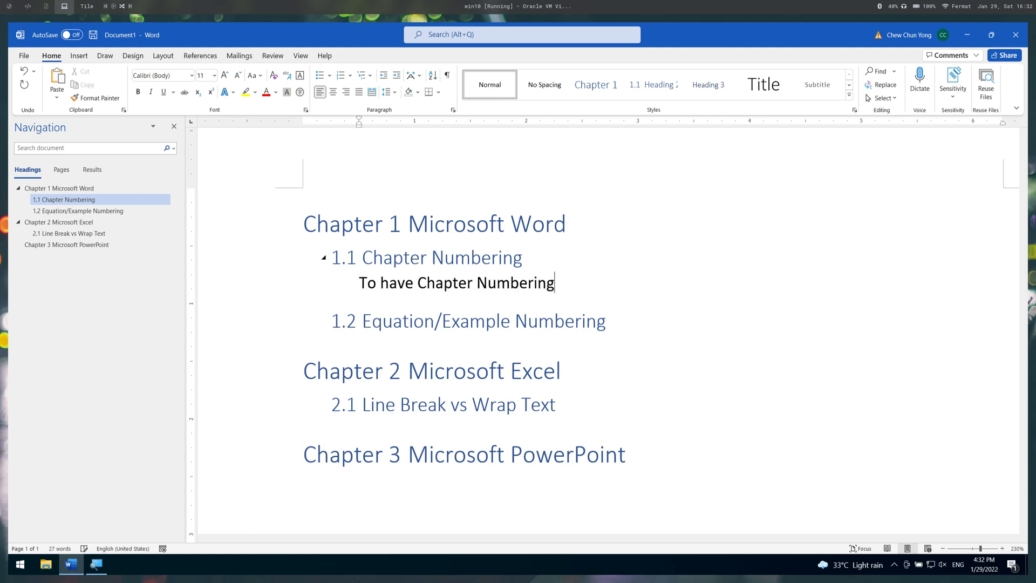
{"action": "type", "text": " in Microsoft Wo"}
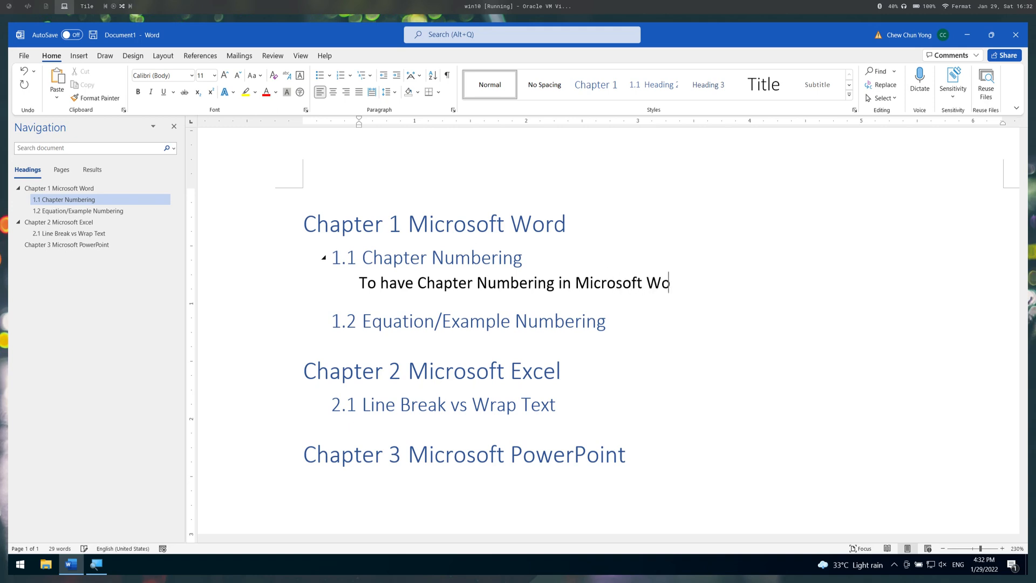
{"action": "type", "text": "rd, we defin"}
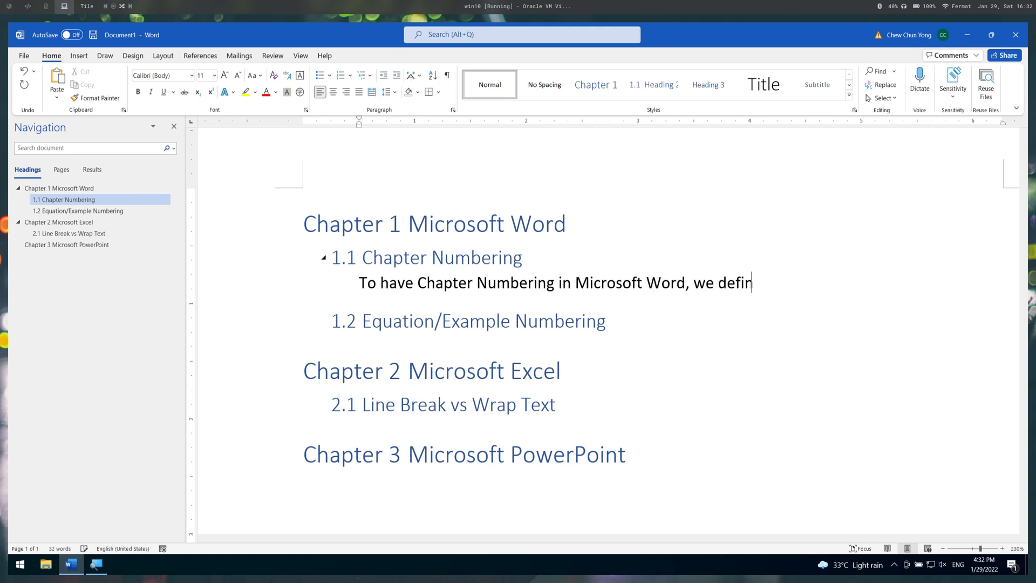
{"action": "type", "text": "ed a new mu"}
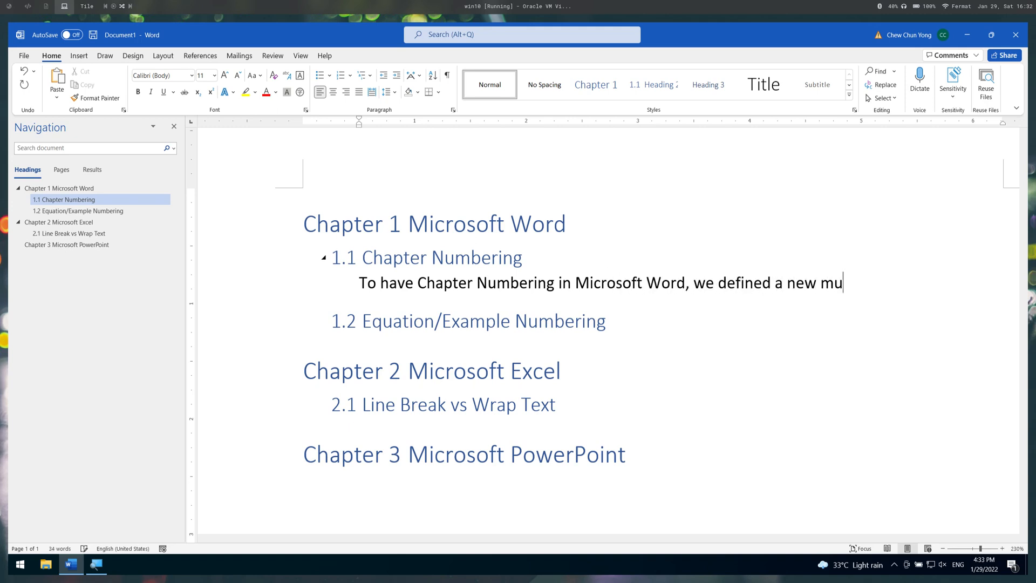
{"action": "type", "text": "ltilevel list."}
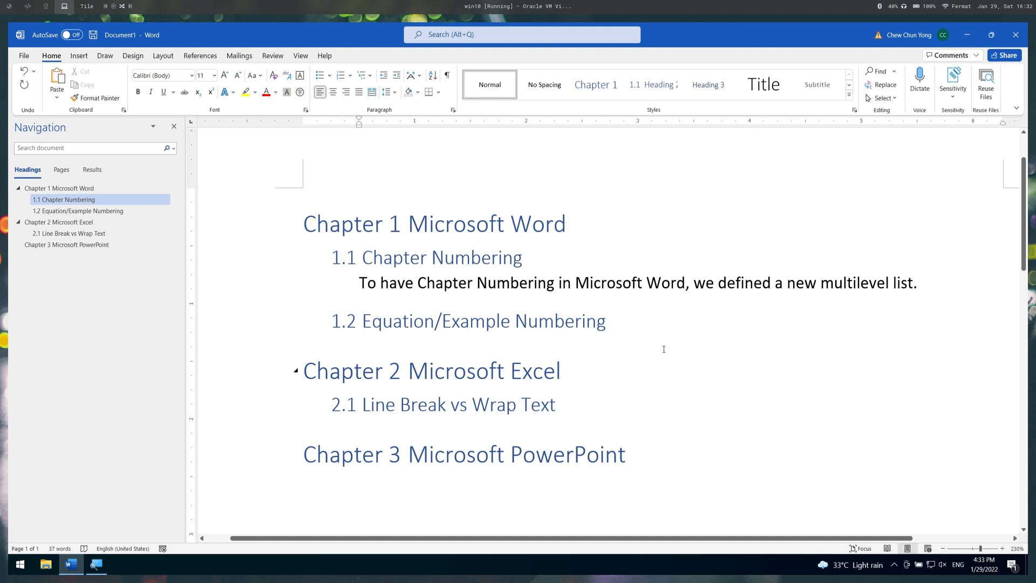
- Add indented lines "Example 1" and "...." under heading 1.2, followed by a new empty line
{"action": "left_click", "coordinate": [655, 322]}
{"action": "key", "text": "Return"}
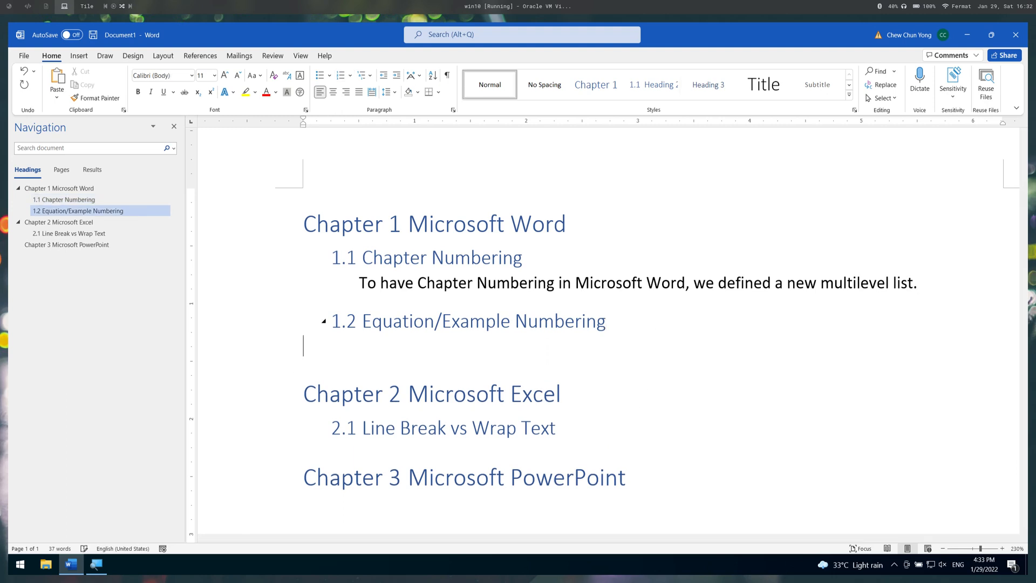
{"action": "key", "text": "Tab"}
{"action": "type", "text": "Example 1"}
{"action": "key", "text": "Return"}
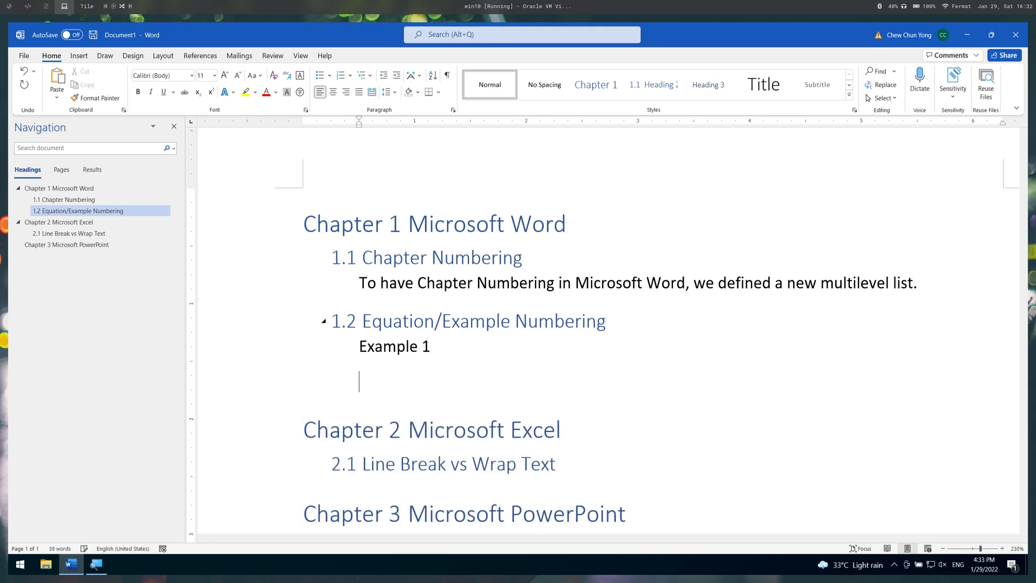
{"action": "type", "text": "...."}
{"action": "key", "text": "Return"}
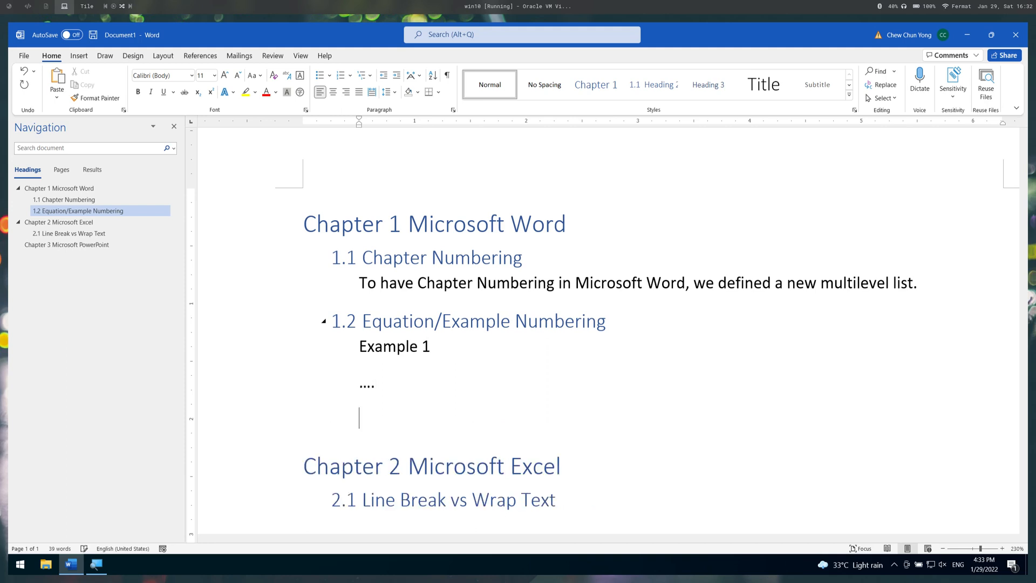
- Add the lines "Example 2" and "..." below Example 1 under heading 1.2
{"action": "type", "text": "Example 2"}
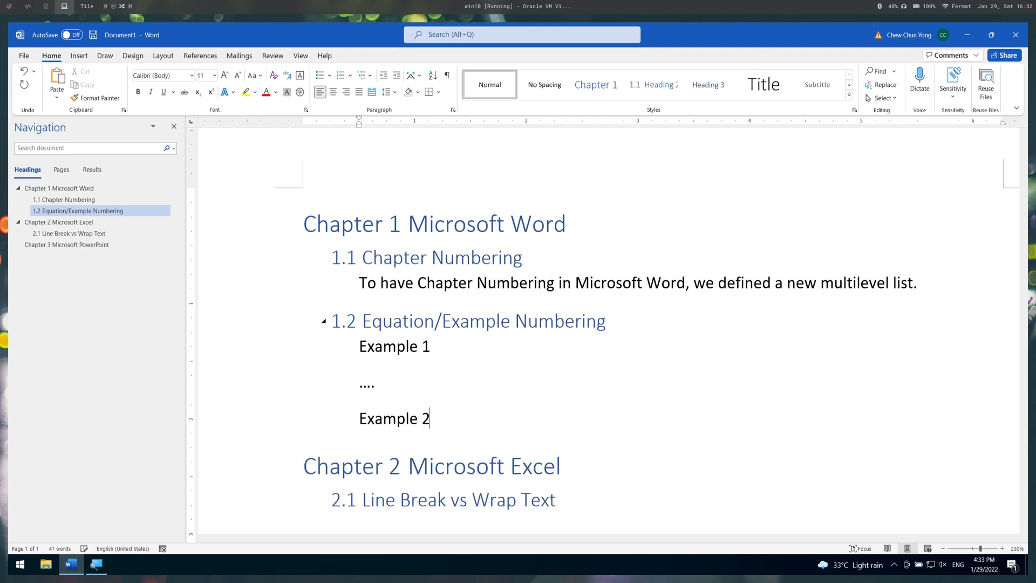
{"action": "key", "text": "Return"}
{"action": "type", "text": "..."}
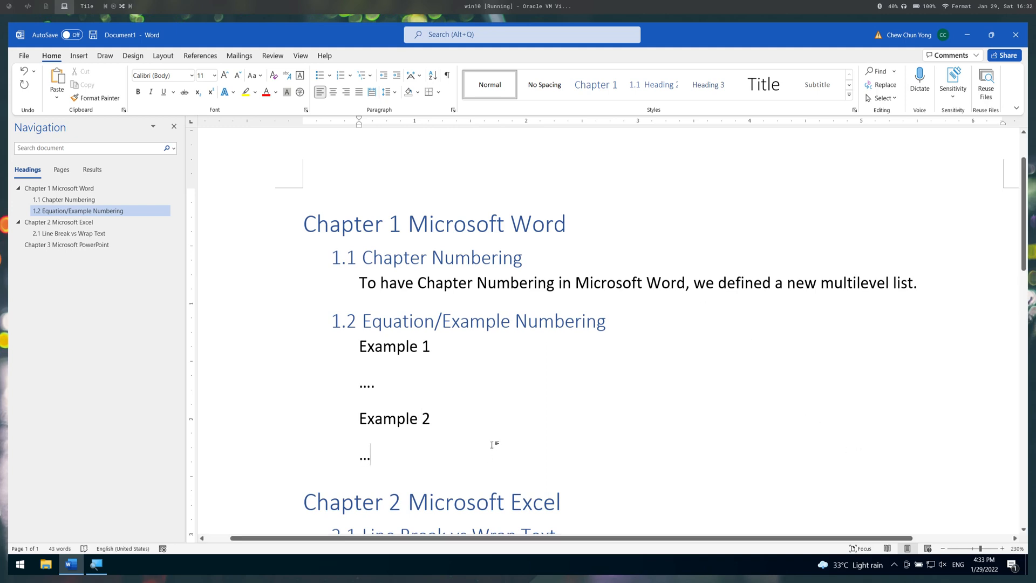
{"action": "left_click_drag", "start_coordinate": [449, 416], "coordinate": [441, 402]}
{"action": "left_click_drag", "start_coordinate": [453, 446], "coordinate": [422, 401]}
{"action": "key", "text": "Delete"}
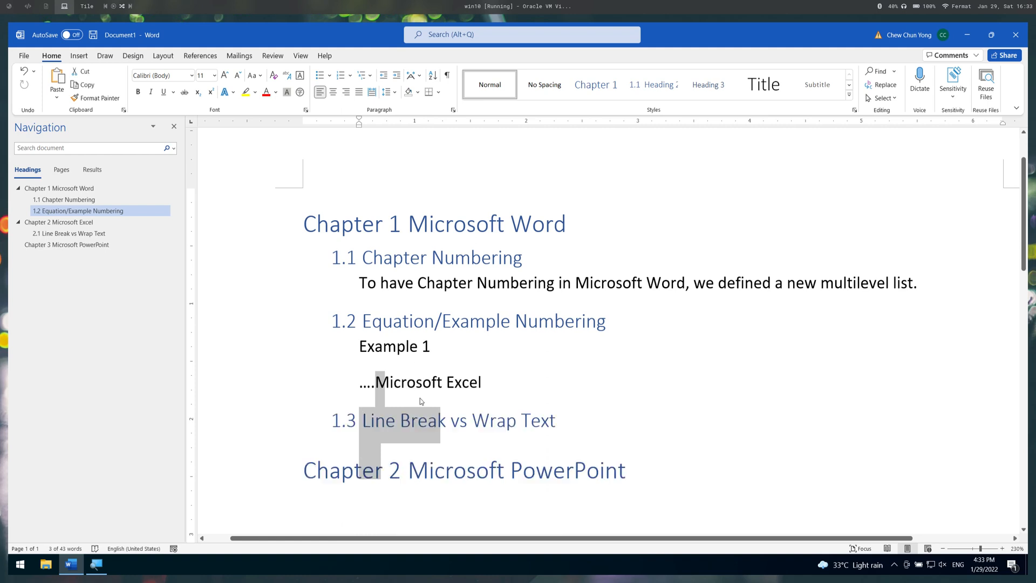
{"action": "key", "text": "ctrl+z"}
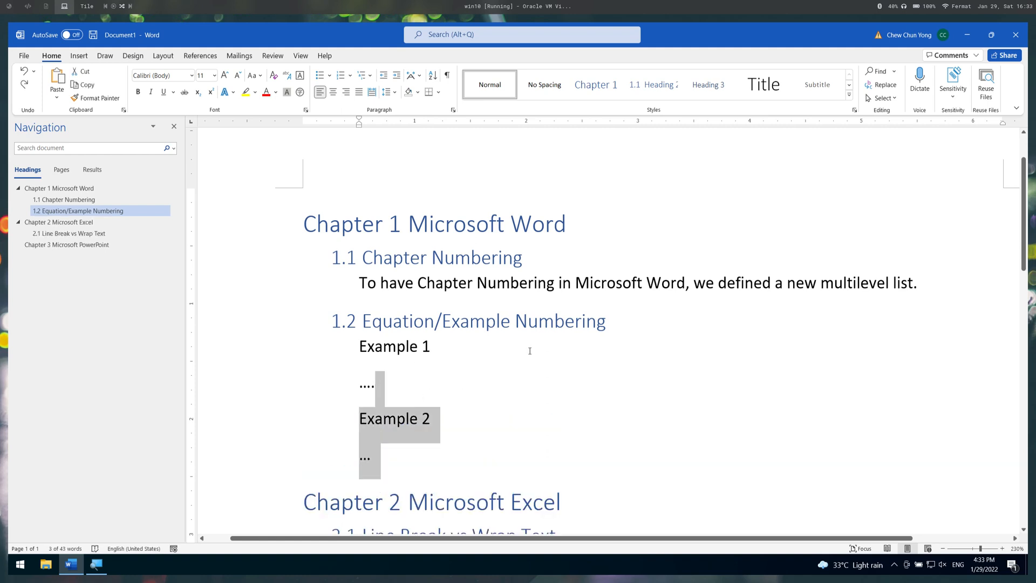
{"action": "key", "text": "Right"}
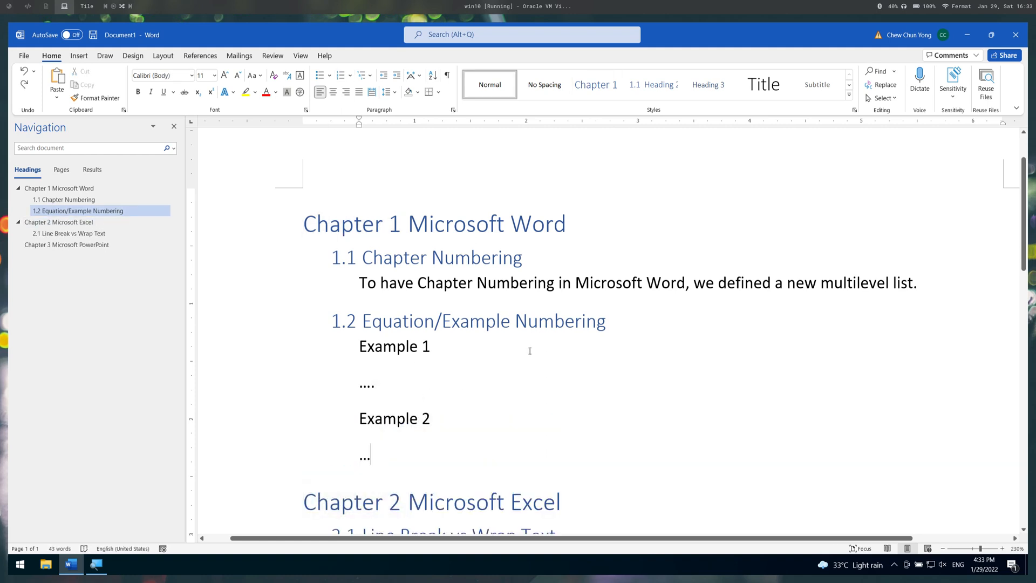
- Move the Example 2 line and its "..." line above Example 1 under heading 1.2
{"action": "key", "text": "Up"}
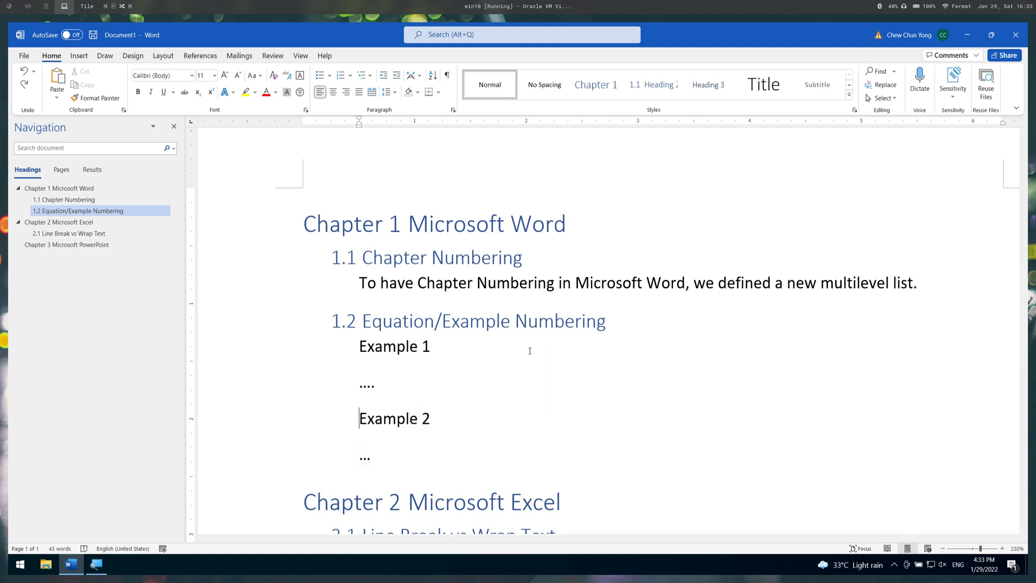
{"action": "key", "text": "Home"}
{"action": "key", "text": "shift+Right"}
{"action": "key", "text": "shift+Right"}
{"action": "key", "text": "shift+Right"}
{"action": "key", "text": "shift+Right"}
{"action": "key", "text": "shift+Right"}
{"action": "key", "text": "shift+Right"}
{"action": "key", "text": "shift+Right"}
{"action": "key", "text": "shift+Right"}
{"action": "key", "text": "shift+Right"}
{"action": "key", "text": "shift+Right"}
{"action": "key", "text": "shift+Down"}
{"action": "key", "text": "shift+Left"}
{"action": "key", "text": "ctrl+c"}
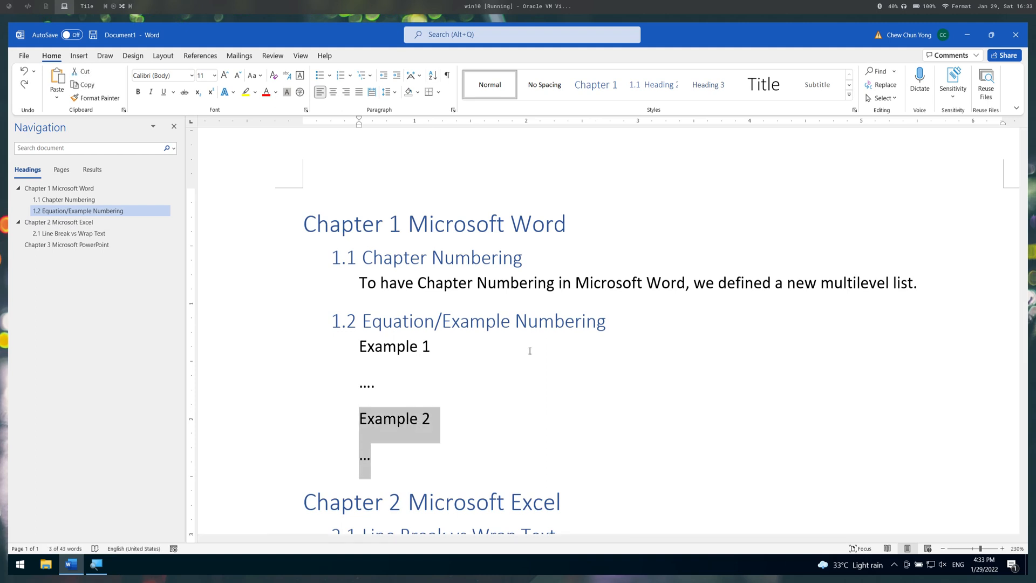
{"action": "key", "text": "Delete"}
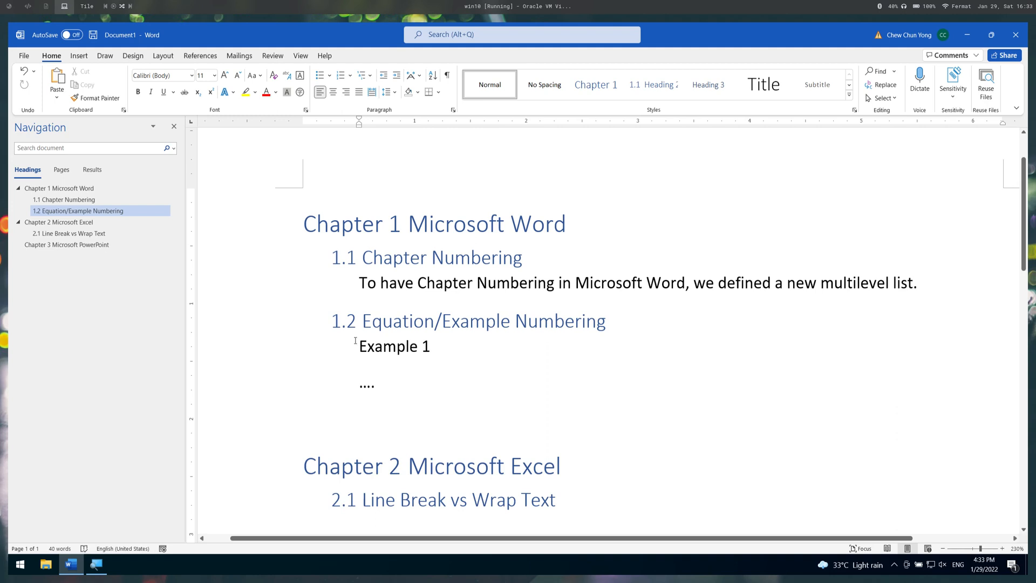
{"action": "key", "text": "ctrl+v"}
{"action": "key", "text": "Return"}
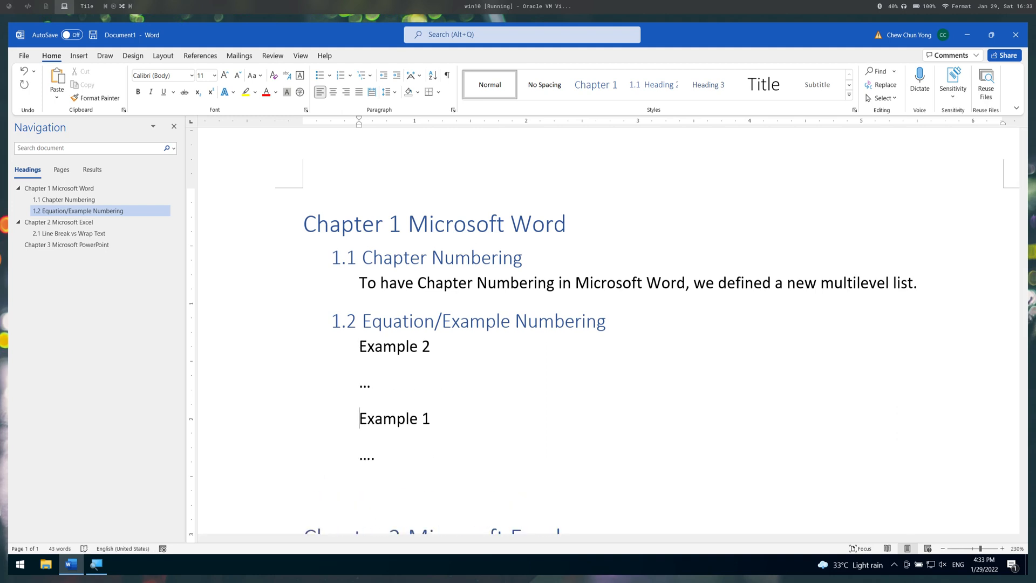
- Renumber the first example under heading 1.2 as "Example 1"
{"action": "left_click", "coordinate": [440, 337]}
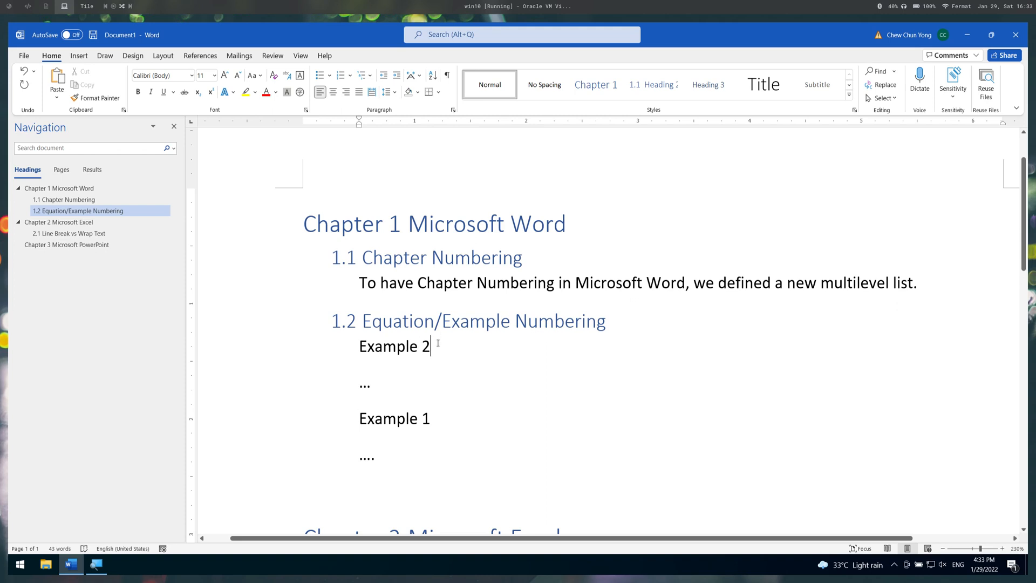
{"action": "key", "text": "BackSpace"}
{"action": "type", "text": "1"}
{"action": "key", "text": "Down"}
{"action": "key", "text": "Down"}
- Delete all the example lines under heading 1.2 Equation/Example Numbering
{"action": "left_click_drag", "start_coordinate": [359, 345], "coordinate": [378, 459]}
{"action": "key", "text": "Delete"}
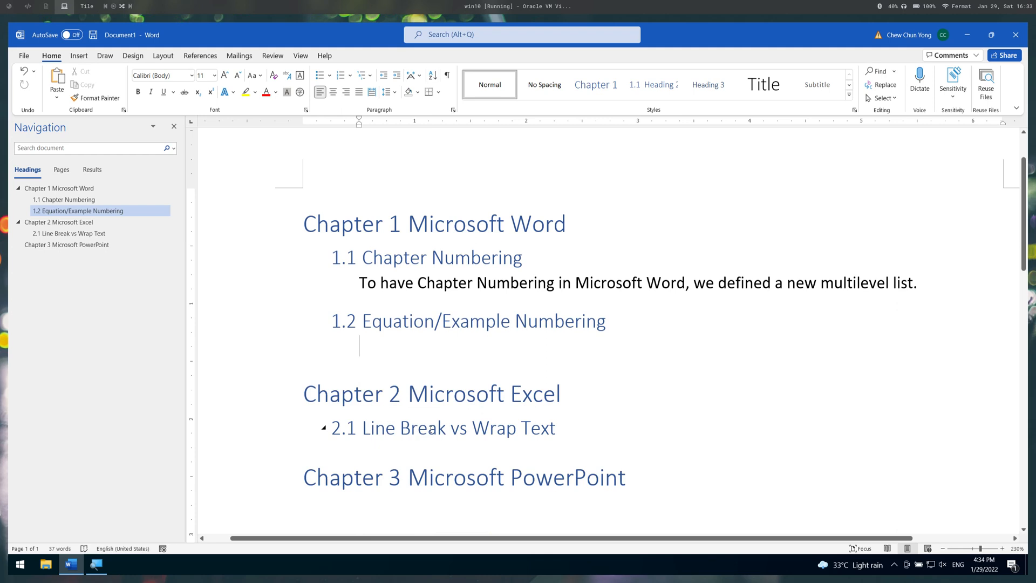
- Insert a page break in front of the "Microsoft Word" text of the Chapter 1 heading
{"action": "left_click", "coordinate": [335, 206]}
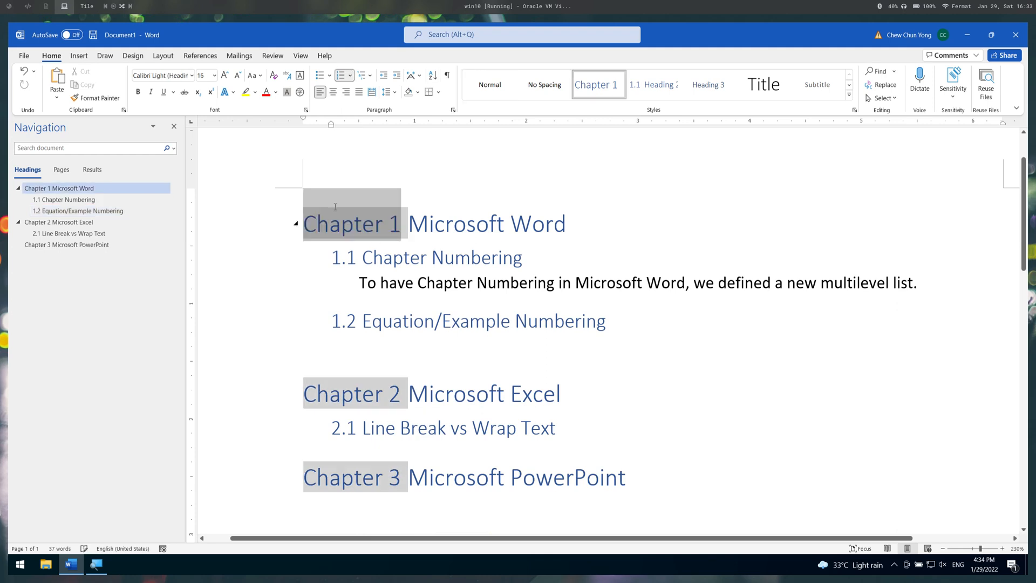
{"action": "left_click", "coordinate": [605, 216]}
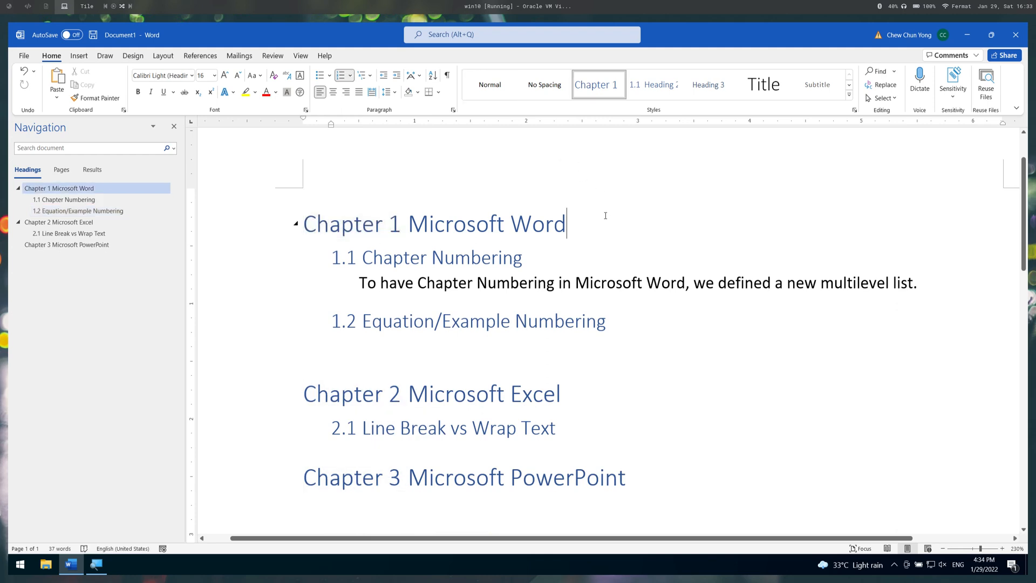
{"action": "key", "text": "Home"}
{"action": "key", "text": "Left"}
{"action": "key", "text": "Right"}
{"action": "left_click", "coordinate": [184, 56]}
{"action": "left_click", "coordinate": [100, 55]}
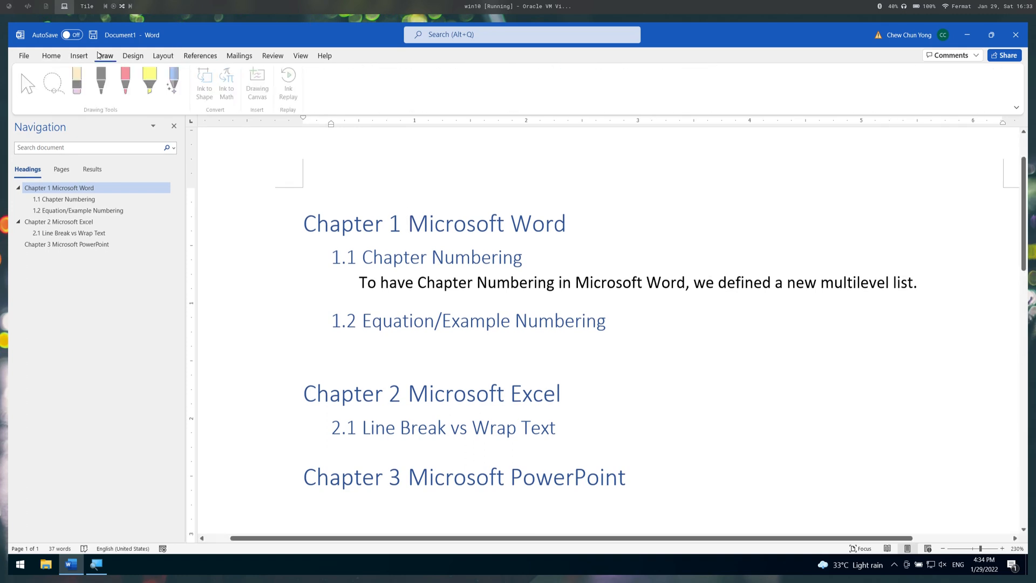
{"action": "left_click", "coordinate": [79, 56]}
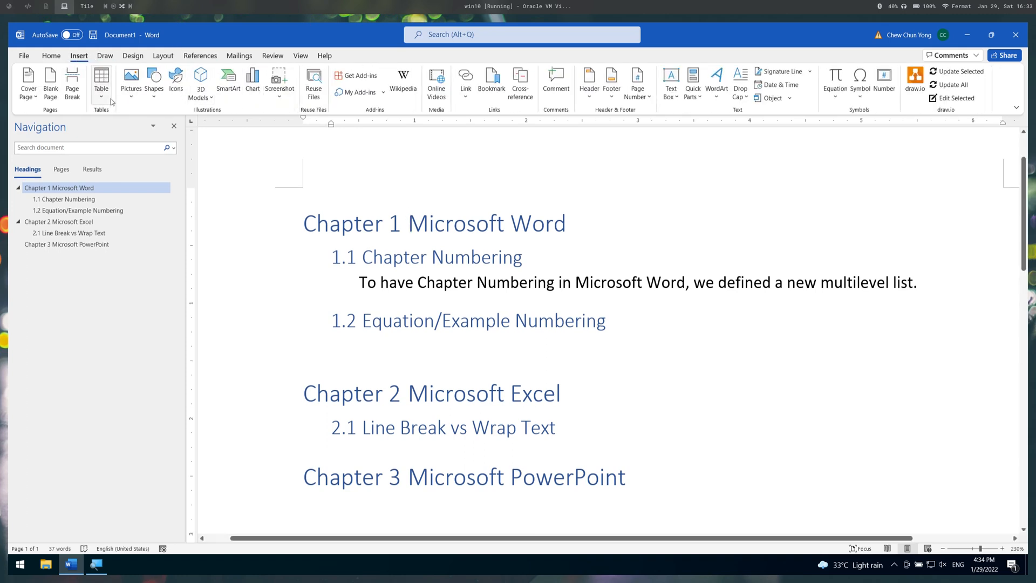
{"action": "left_click", "coordinate": [71, 85]}
- Insert a table of contents in the Automatic Table 1 format on the blank first page
{"action": "scroll", "coordinate": [378, 193], "scroll_direction": "up", "scroll_amount": 3}
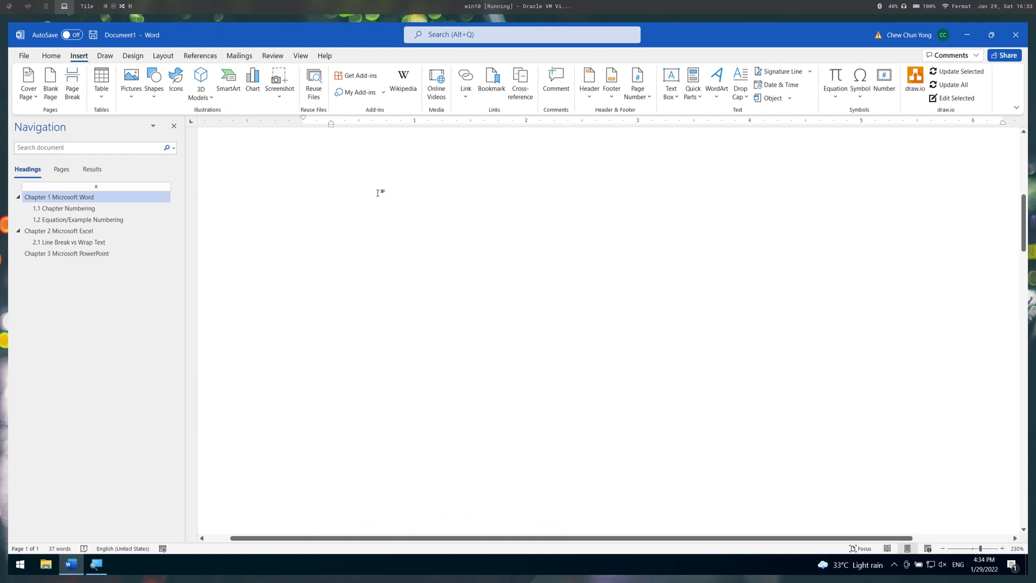
{"action": "scroll", "coordinate": [383, 203], "scroll_direction": "up", "scroll_amount": 5}
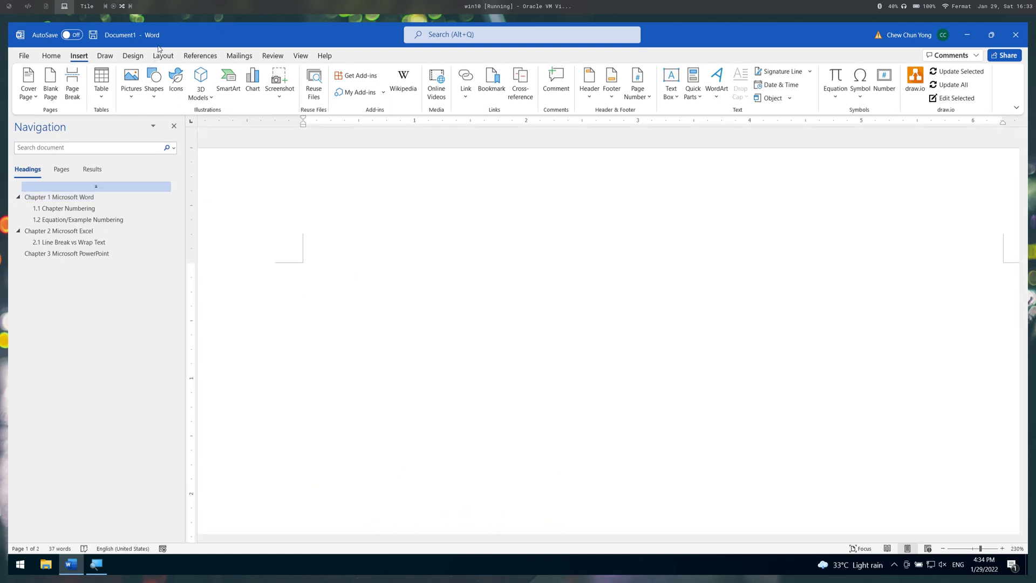
{"action": "left_click", "coordinate": [200, 55]}
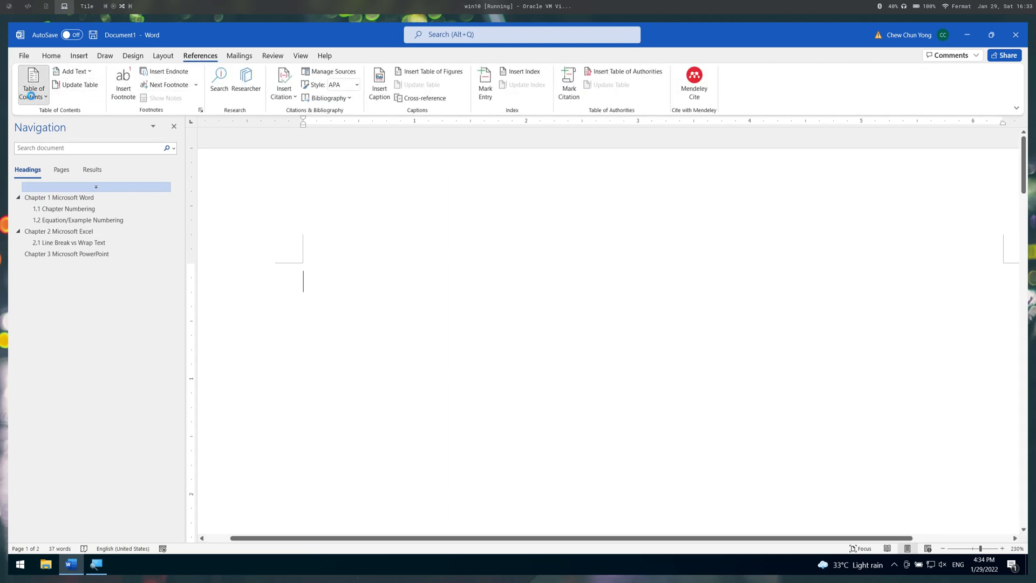
{"action": "left_click", "coordinate": [31, 96]}
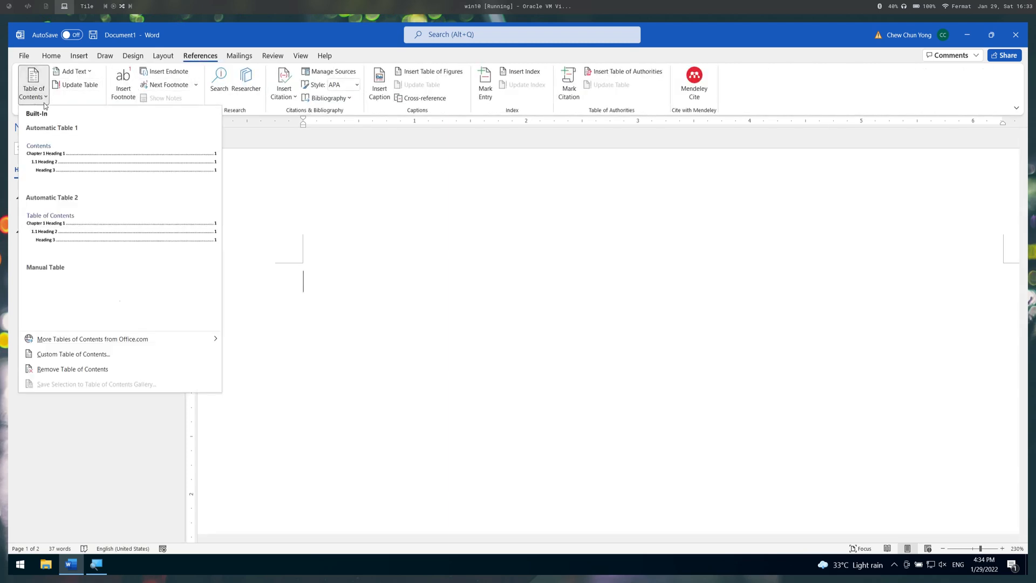
{"action": "left_click", "coordinate": [96, 181]}
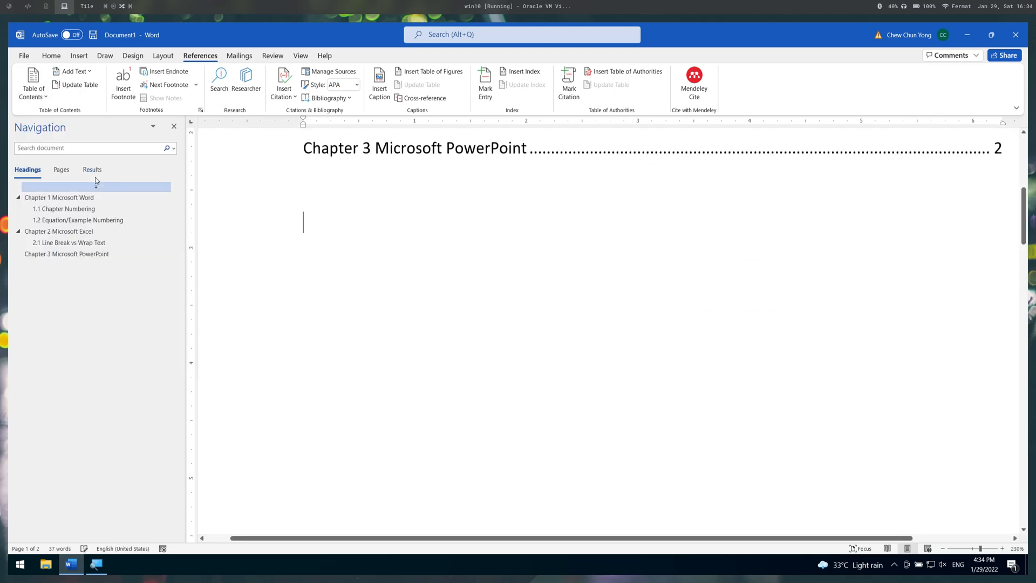
{"action": "scroll", "coordinate": [412, 364], "scroll_direction": "down", "scroll_amount": 2}
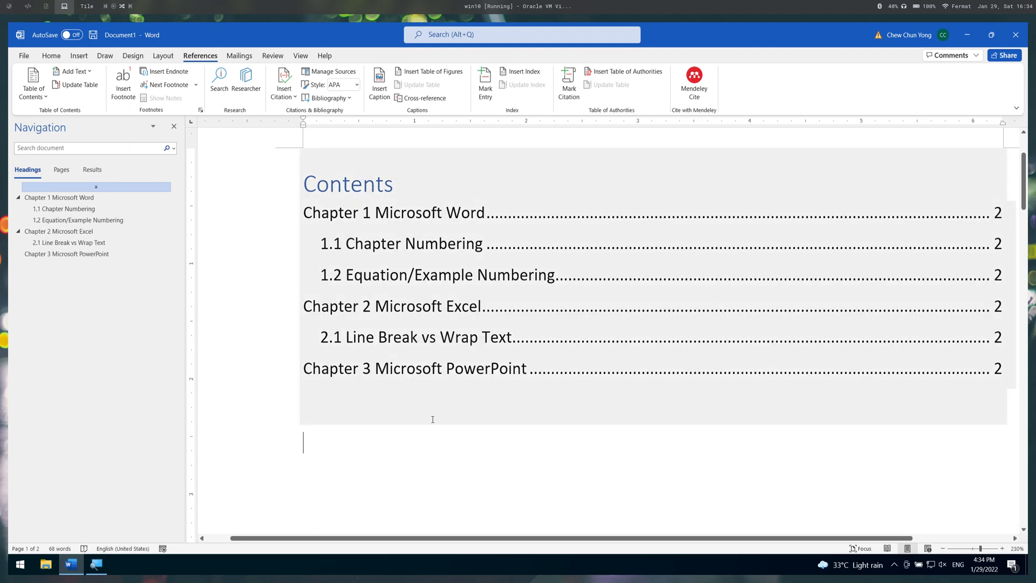
- Add a line reading "How to replace Line Break to a specific character" under heading 2.1
{"action": "scroll", "coordinate": [432, 419], "scroll_direction": "down", "scroll_amount": 15}
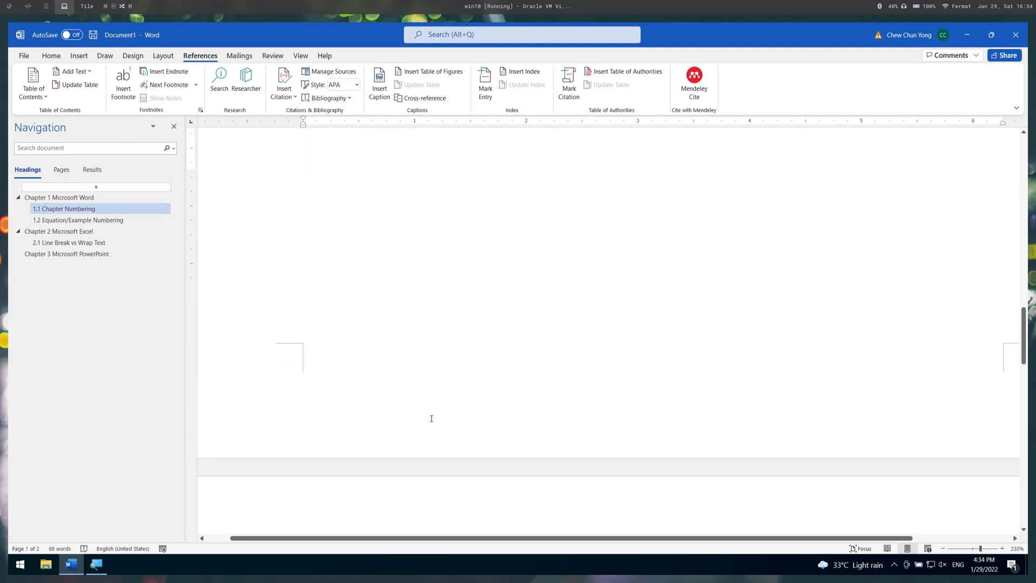
{"action": "scroll", "coordinate": [432, 418], "scroll_direction": "down", "scroll_amount": 9}
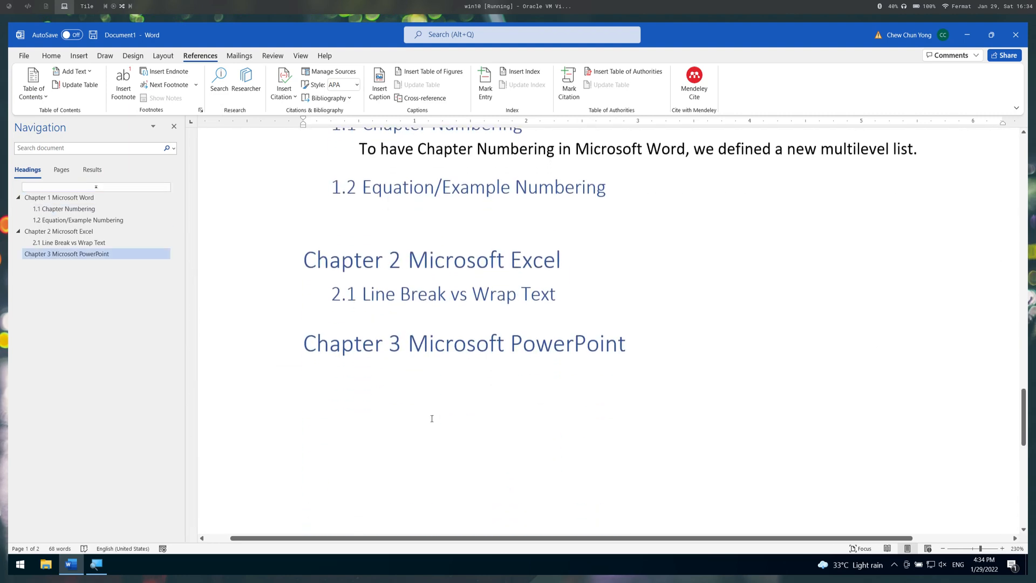
{"action": "left_click", "coordinate": [565, 294]}
{"action": "key", "text": "Return"}
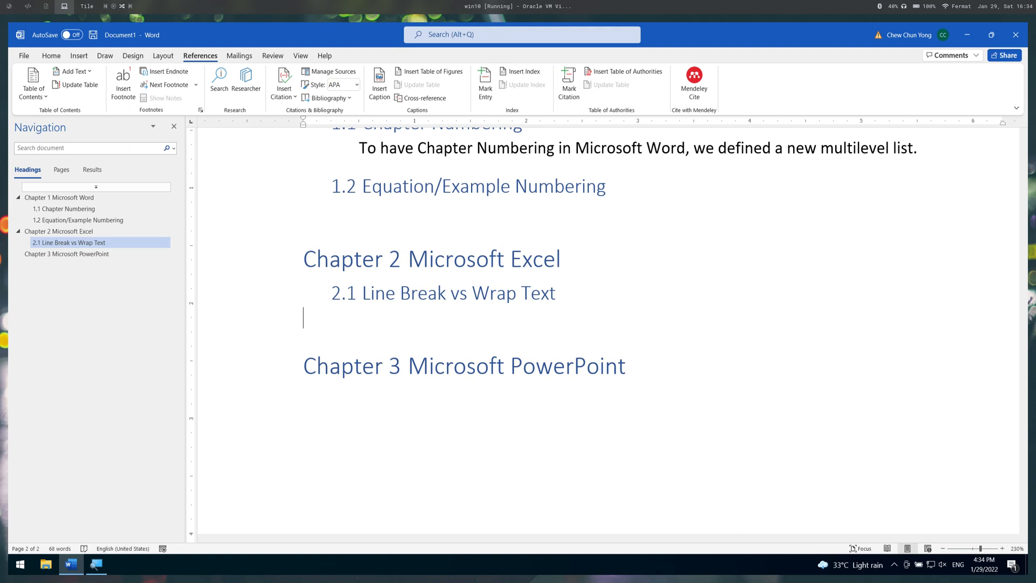
{"action": "type", "text": "How to replace Linea"}
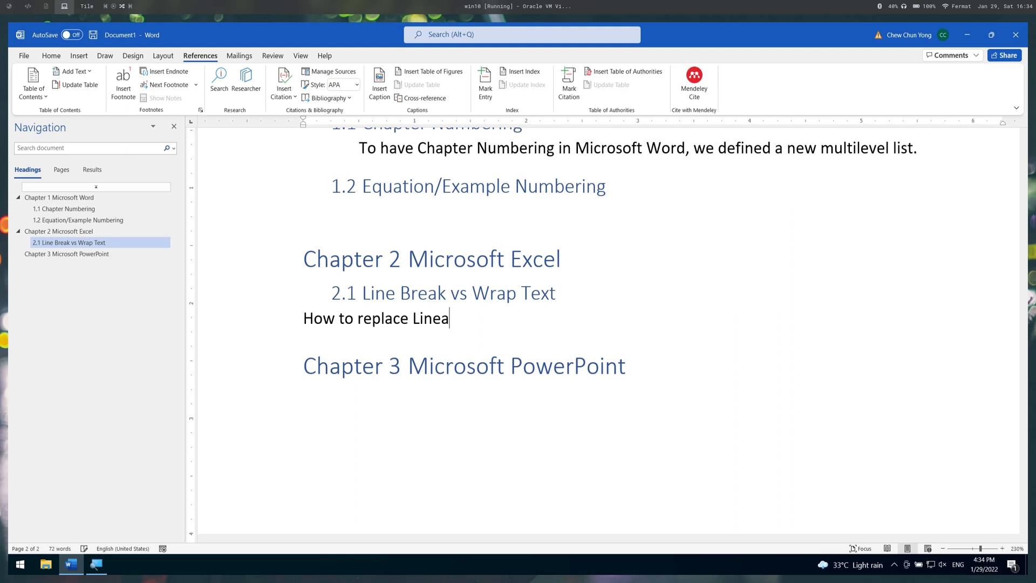
{"action": "key", "text": "BackSpace"}
{"action": "type", "text": "Break to a specifci"}
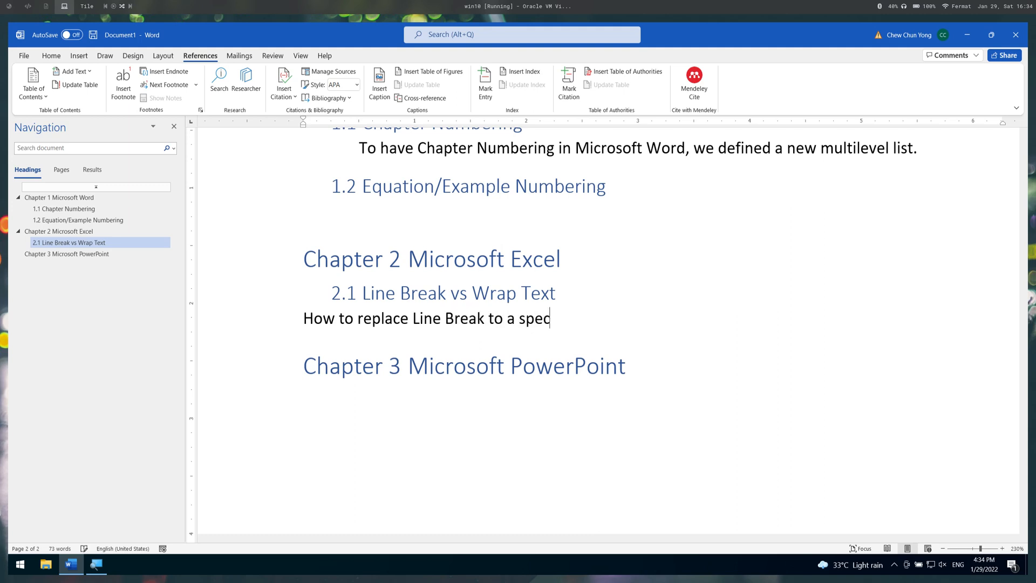
{"action": "key", "text": "BackSpace"}
{"action": "key", "text": "BackSpace"}
{"action": "type", "text": "ic chat"}
{"action": "key", "text": "BackSpace"}
{"action": "type", "text": "racter"}
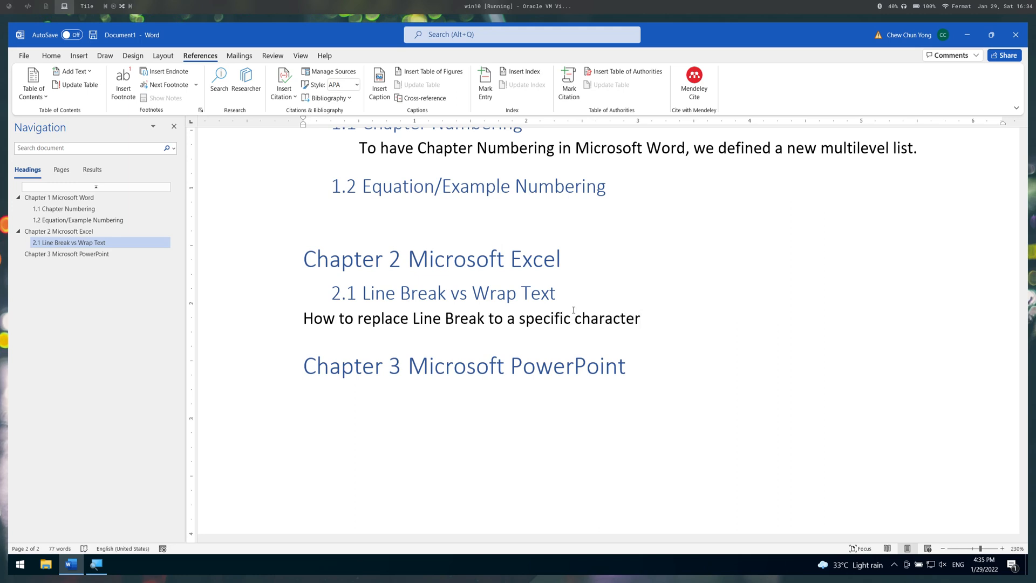
- Apply the Heading 2 style to the line "How to replace Line Break to a specific character"
{"action": "triple_click", "coordinate": [574, 310]}
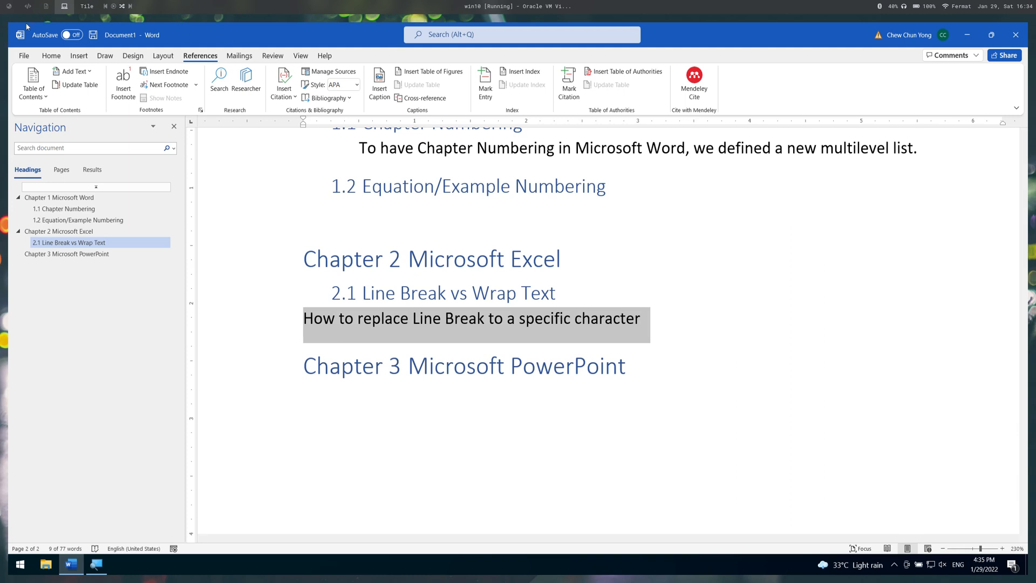
{"action": "left_click", "coordinate": [51, 57]}
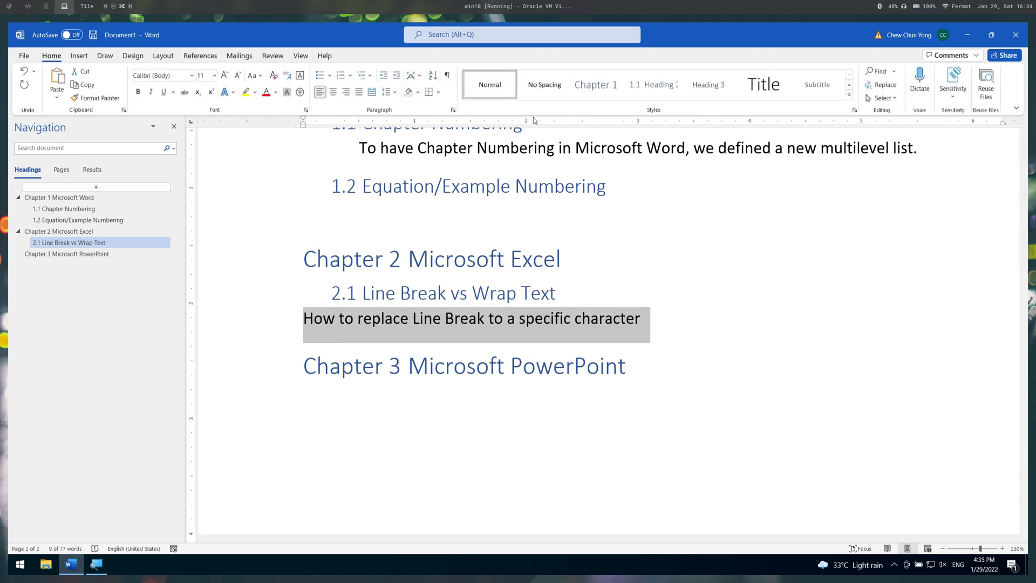
{"action": "left_click", "coordinate": [662, 87]}
{"action": "left_click", "coordinate": [624, 400]}
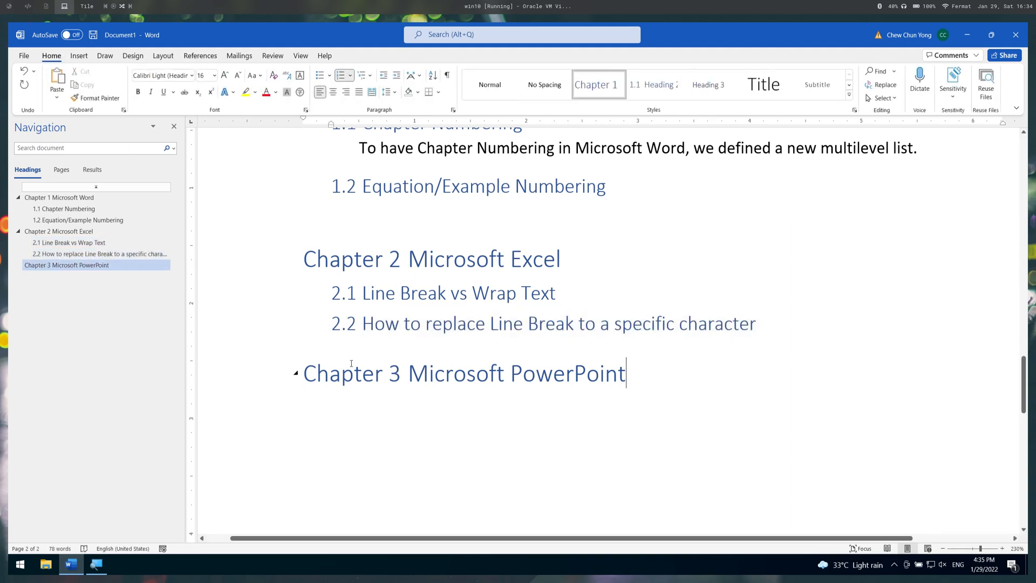
- Update the entire table of contents on the first page, including its headings and page numbers
{"action": "scroll", "coordinate": [345, 345], "scroll_direction": "up", "scroll_amount": 1}
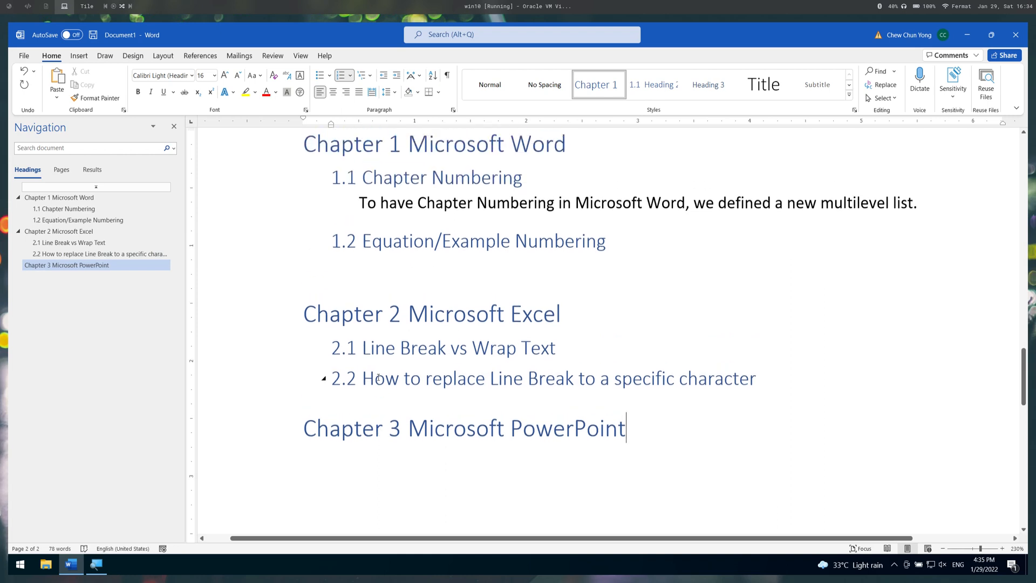
{"action": "left_click", "coordinate": [447, 262]}
{"action": "left_click", "coordinate": [348, 148]}
{"action": "scroll", "coordinate": [513, 375], "scroll_direction": "up", "scroll_amount": 2}
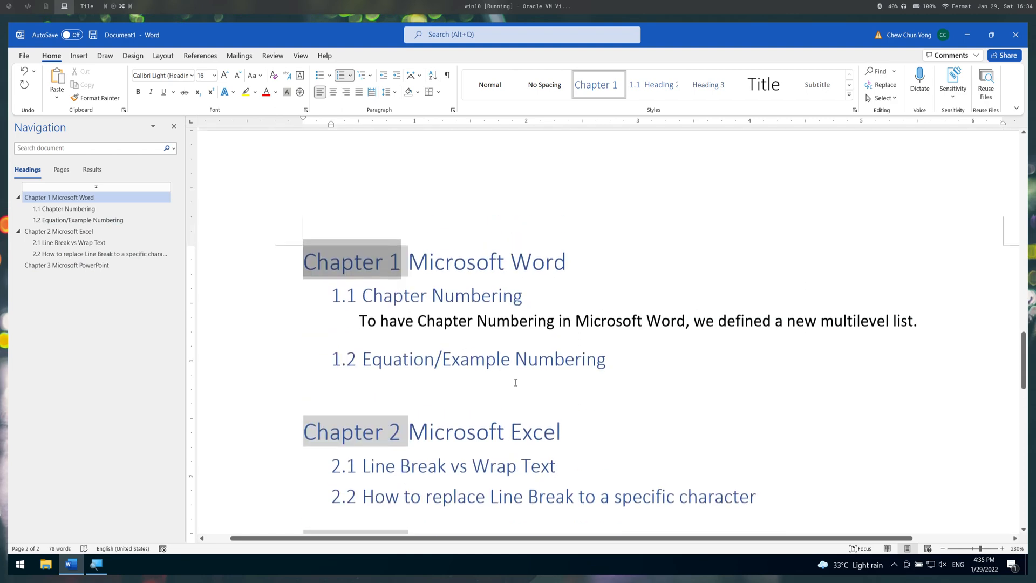
{"action": "scroll", "coordinate": [513, 375], "scroll_direction": "up", "scroll_amount": 4}
{"action": "scroll", "coordinate": [514, 375], "scroll_direction": "up", "scroll_amount": 10}
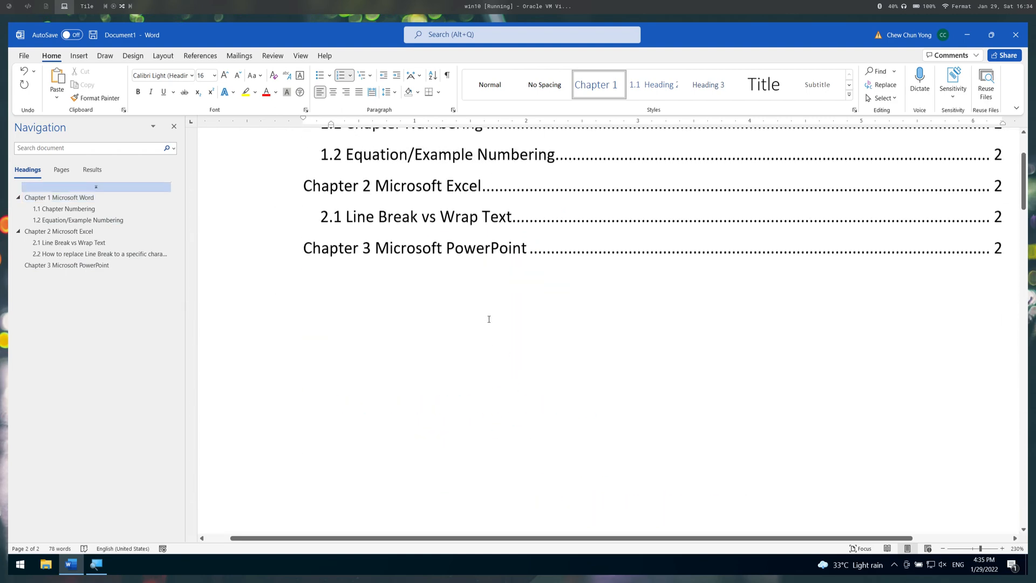
{"action": "scroll", "coordinate": [478, 390], "scroll_direction": "down", "scroll_amount": 1}
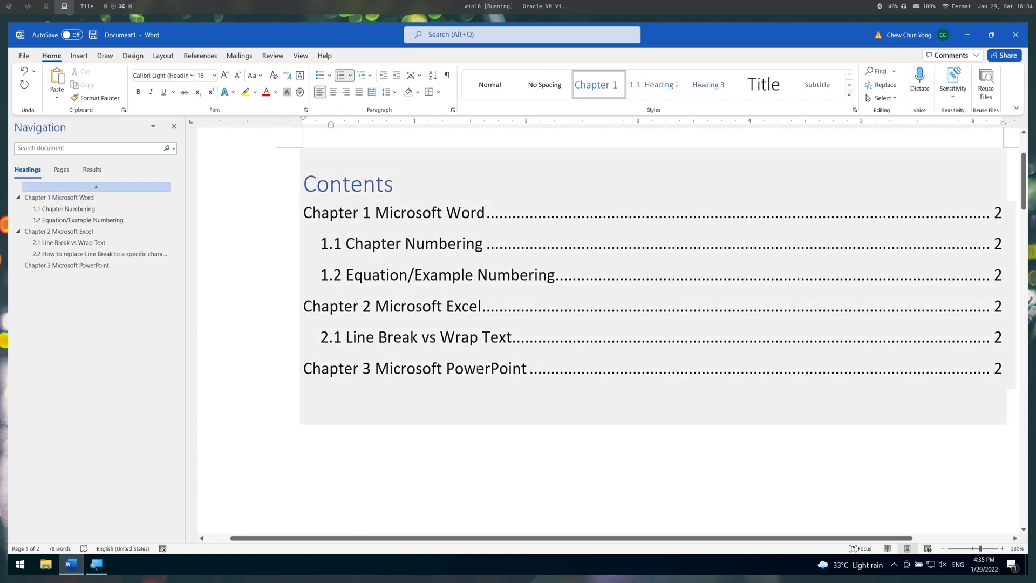
{"action": "left_click", "coordinate": [481, 338]}
{"action": "right_click", "coordinate": [482, 337]}
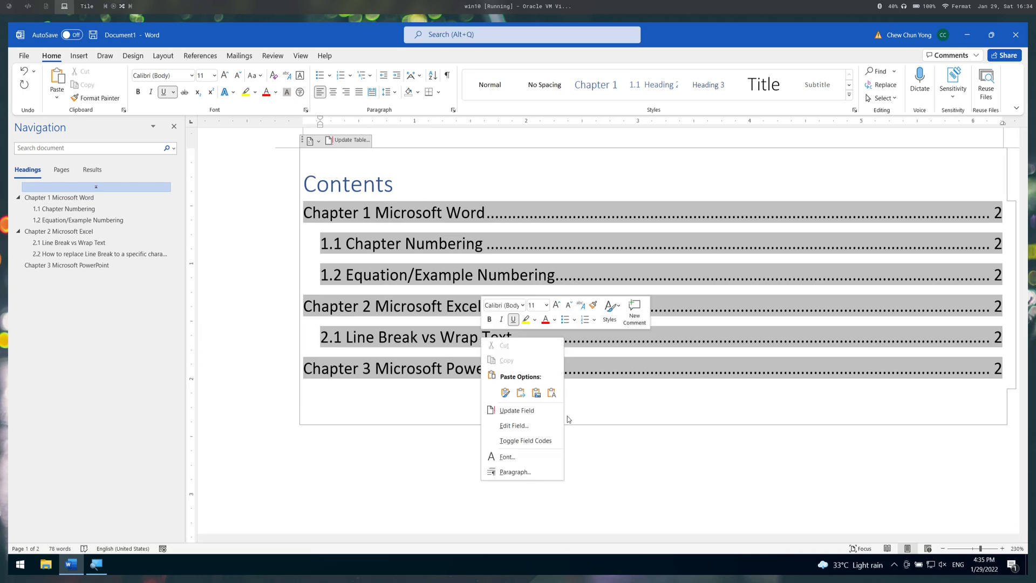
{"action": "left_click", "coordinate": [539, 409]}
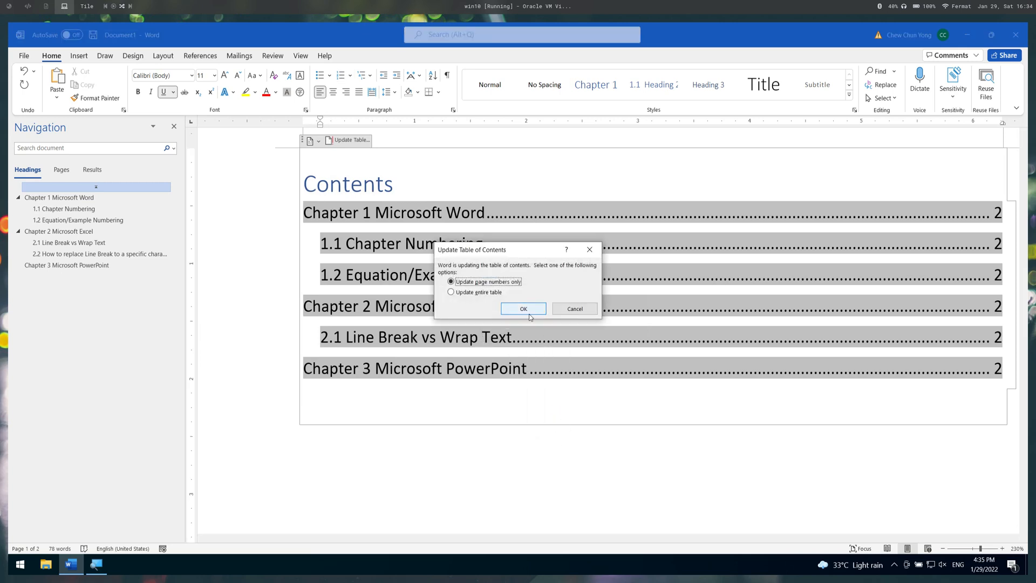
{"action": "left_click", "coordinate": [488, 294]}
{"action": "left_click", "coordinate": [518, 309]}
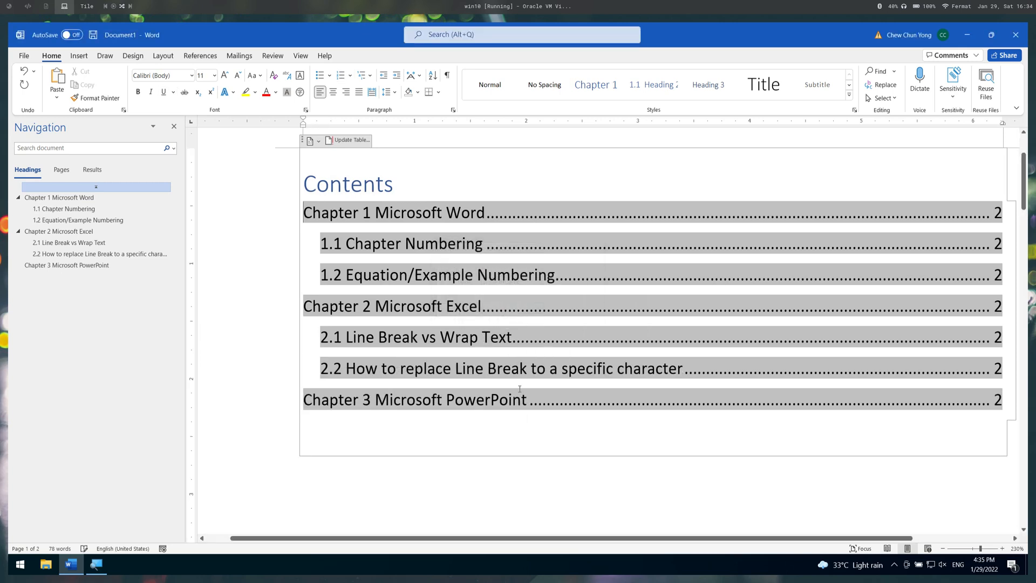
{"action": "left_click", "coordinate": [527, 477]}
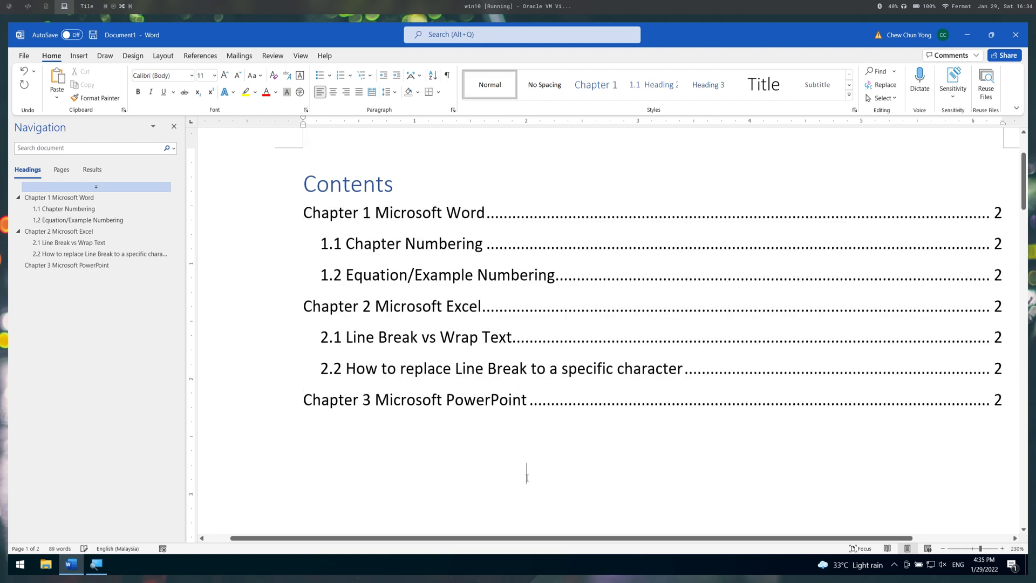